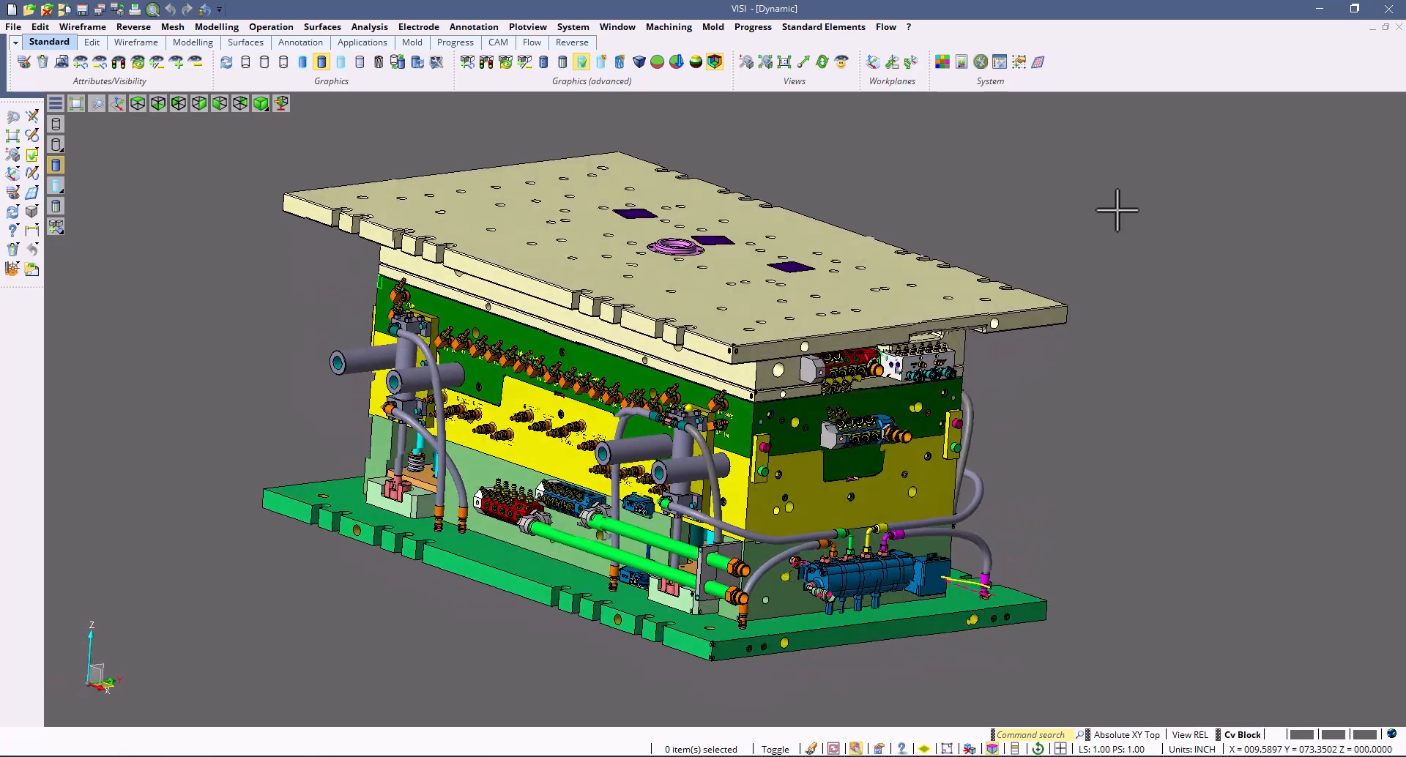
Step: Open the layer manager and isolate the Ej Stop Buttons, Ej KO Extensions and Ej Hydraulic Ejection layers one after another
left_click(62, 62)
left_click_drag(1073, 223, 939, 219)
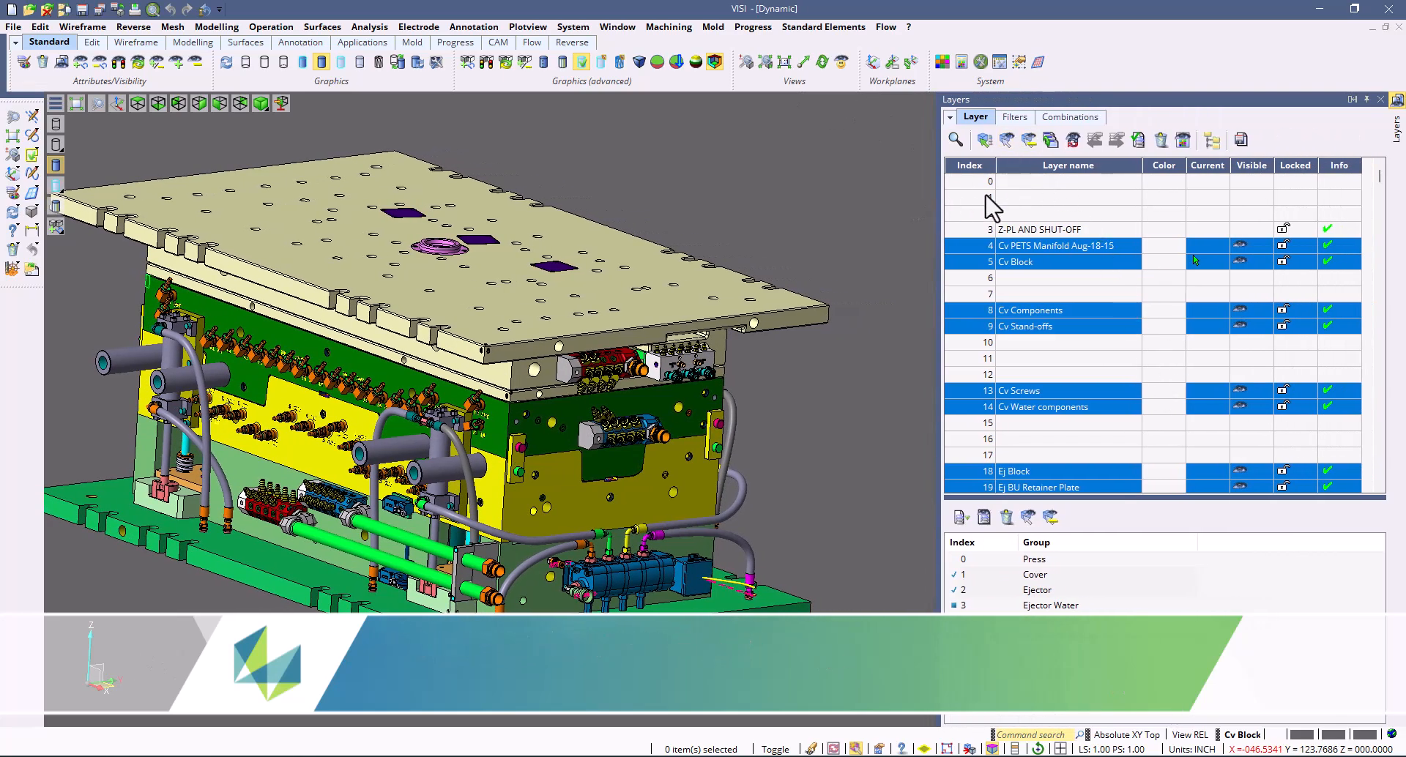
scroll(1009, 245, "down", 7)
scroll(1009, 244, "down", 2)
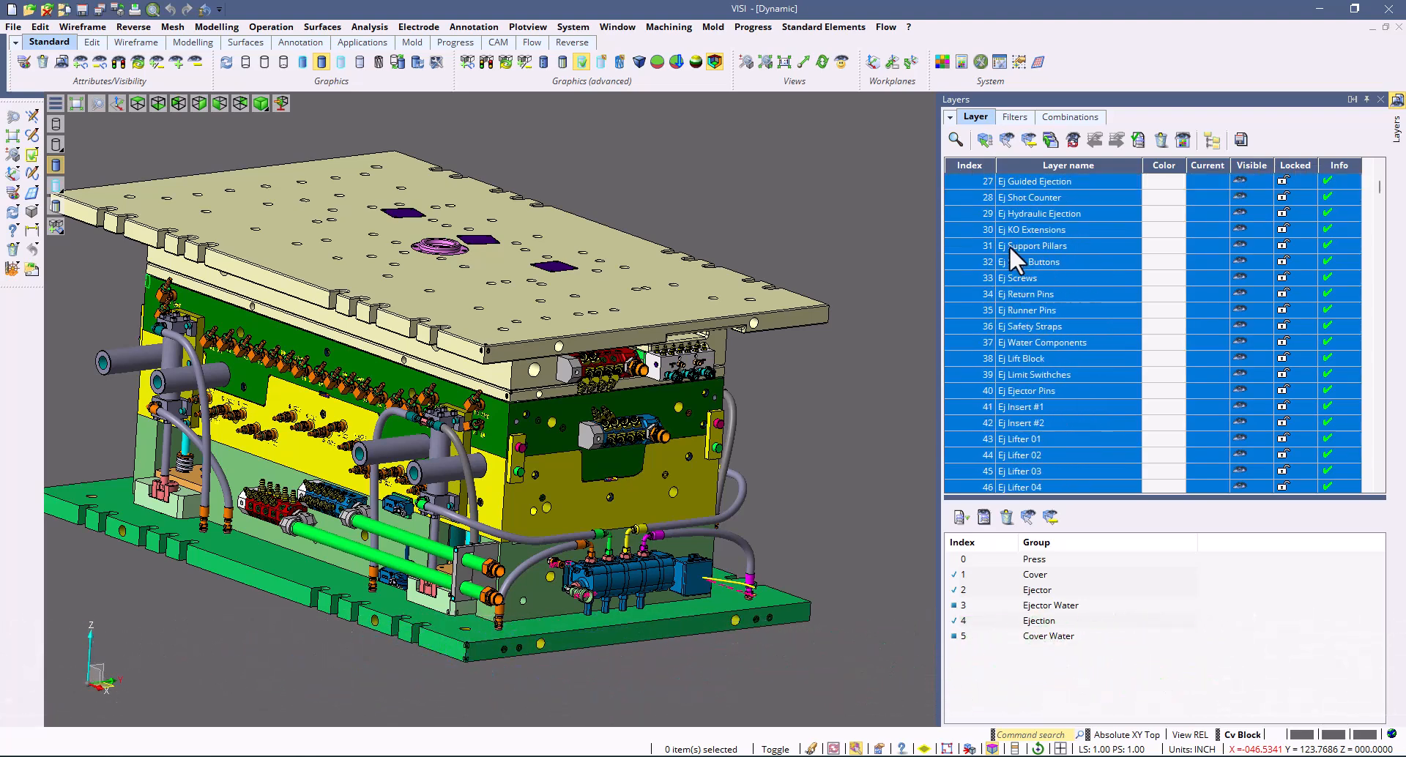
left_click(1019, 259)
left_click(1022, 233)
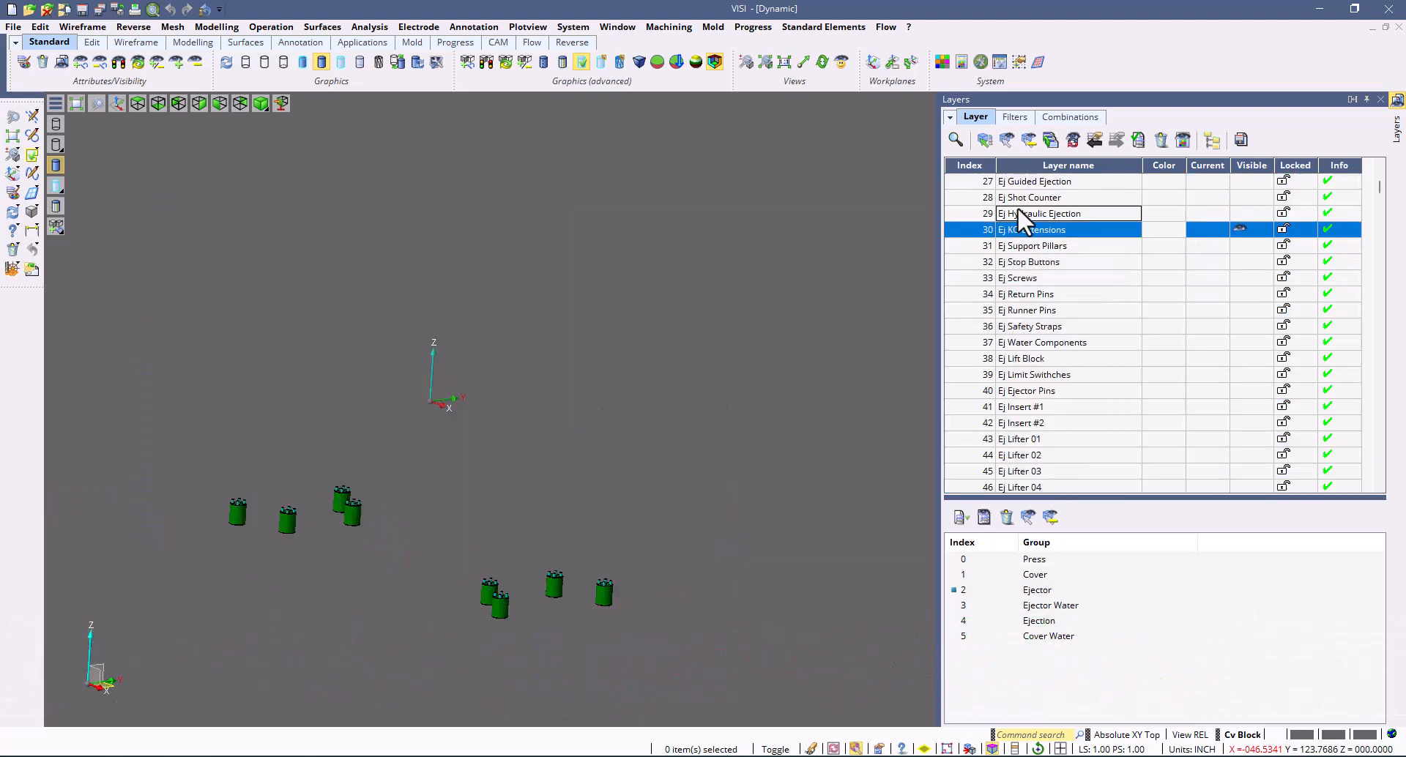
left_click(1020, 212)
Step: Create a layer named Part at index 1 in the layer list
scroll(1036, 267, "up", 9)
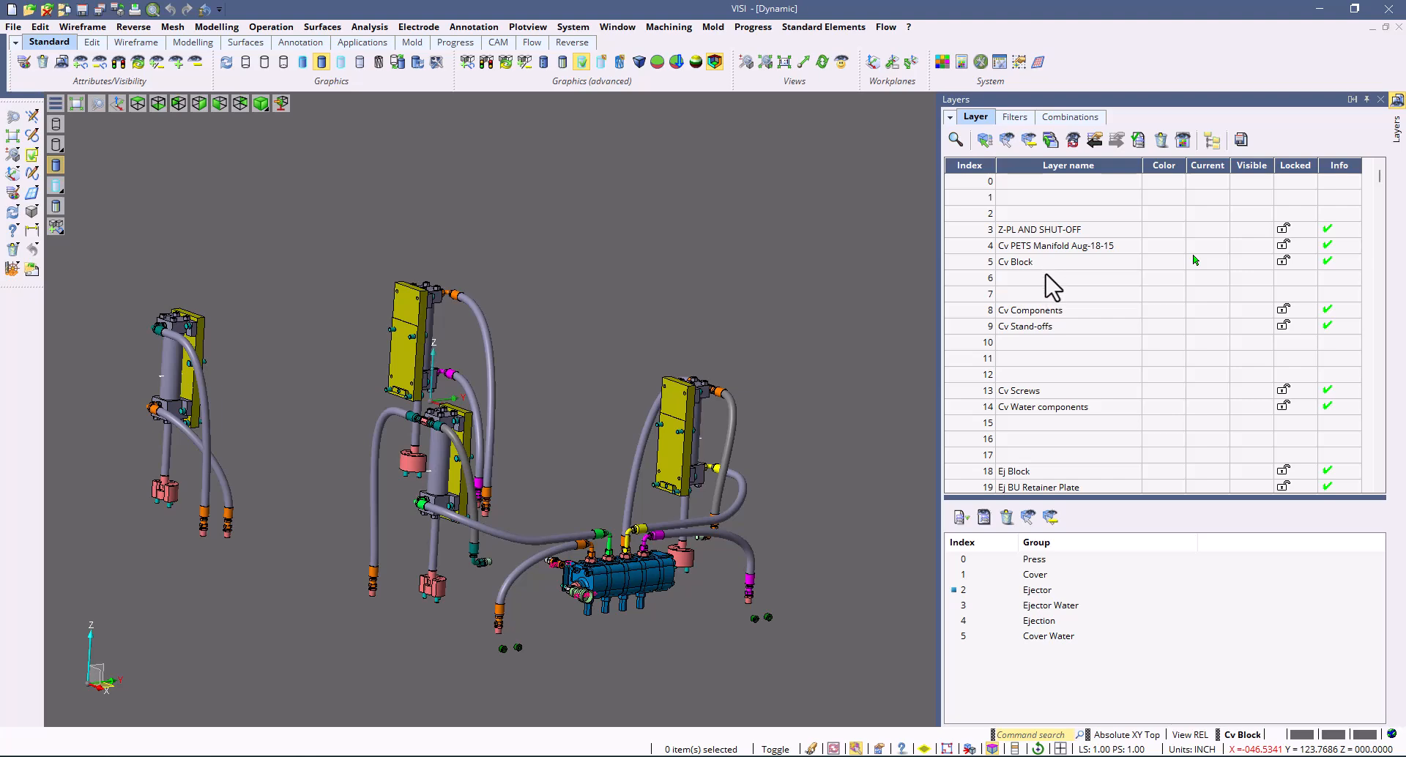
left_click(1027, 199)
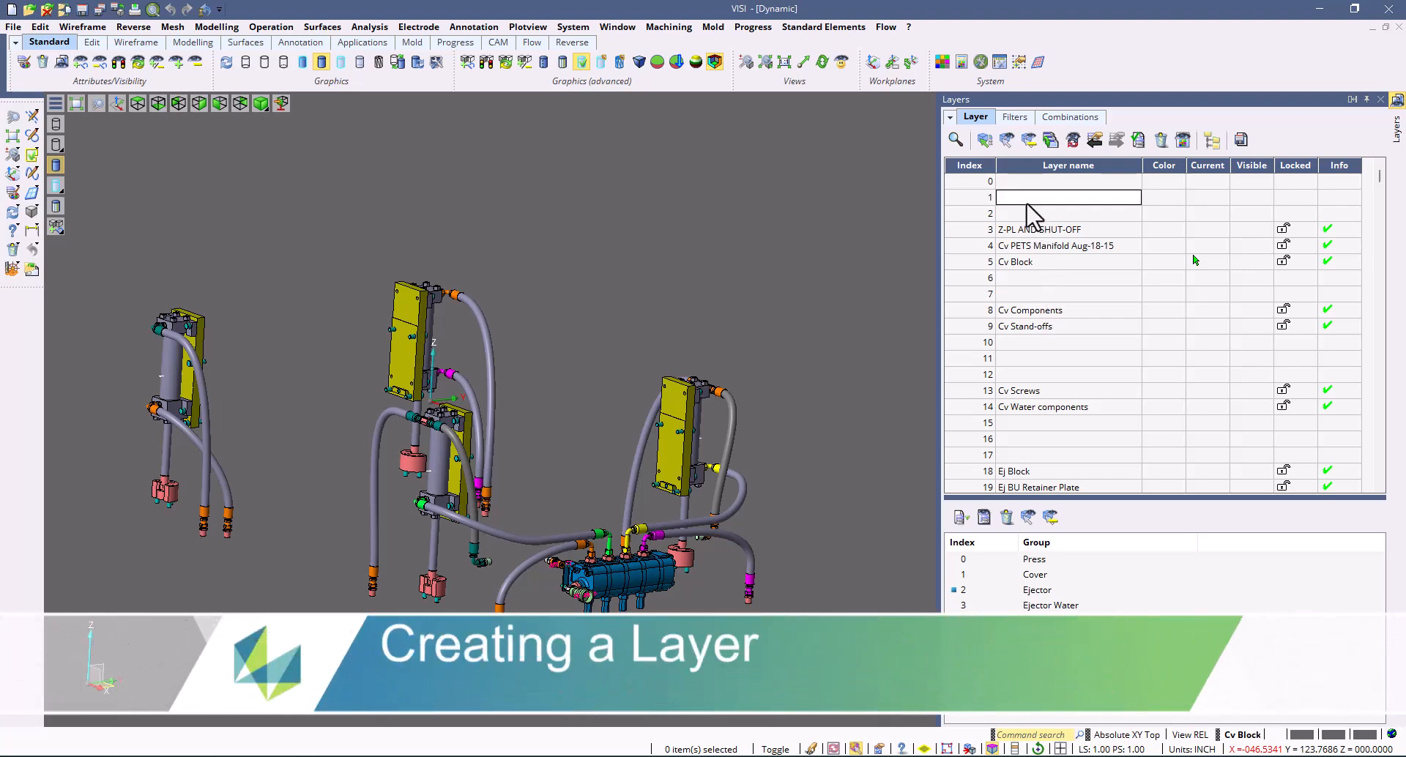
type("Part")
key("Return")
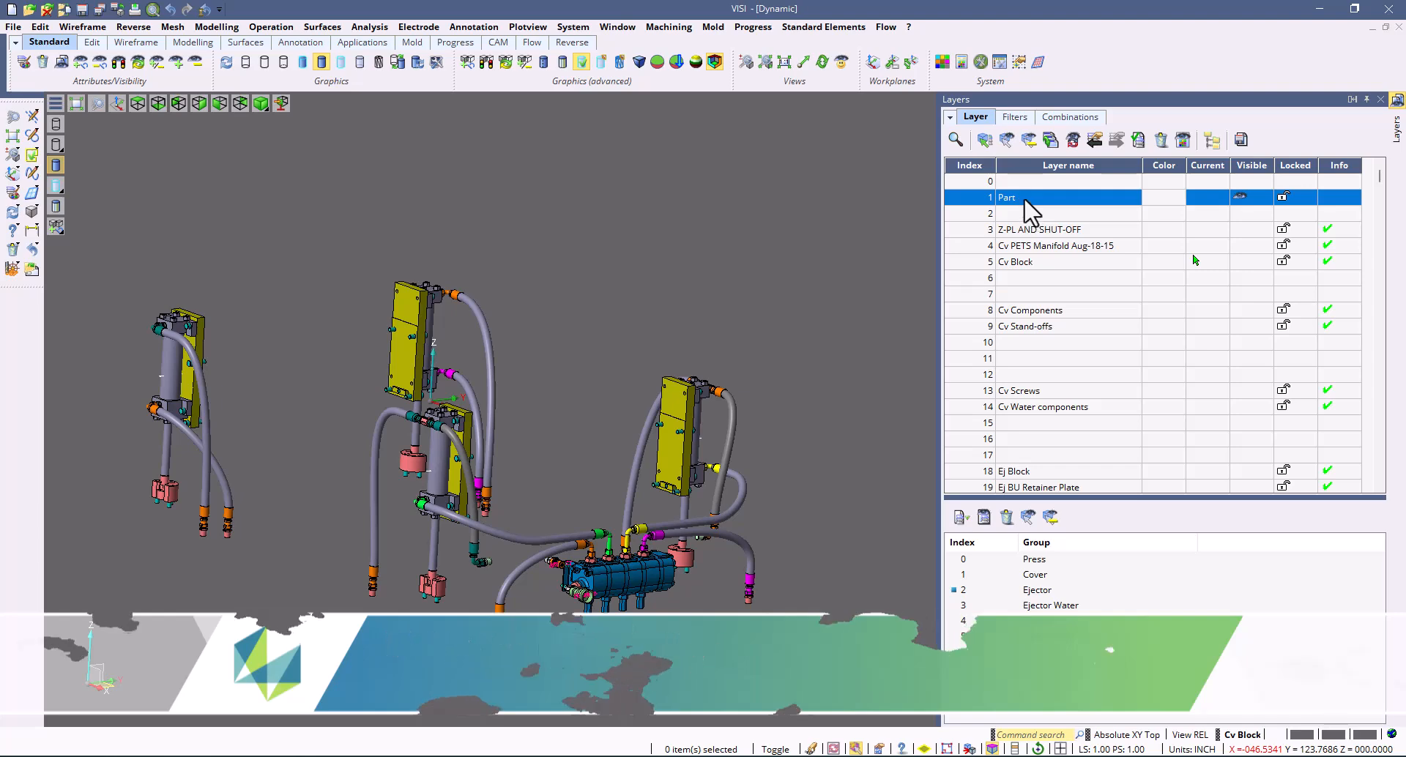
Step: Move the long curved hose of the rear middle cylinder to the Part layer and show only that layer
right_click(1025, 197)
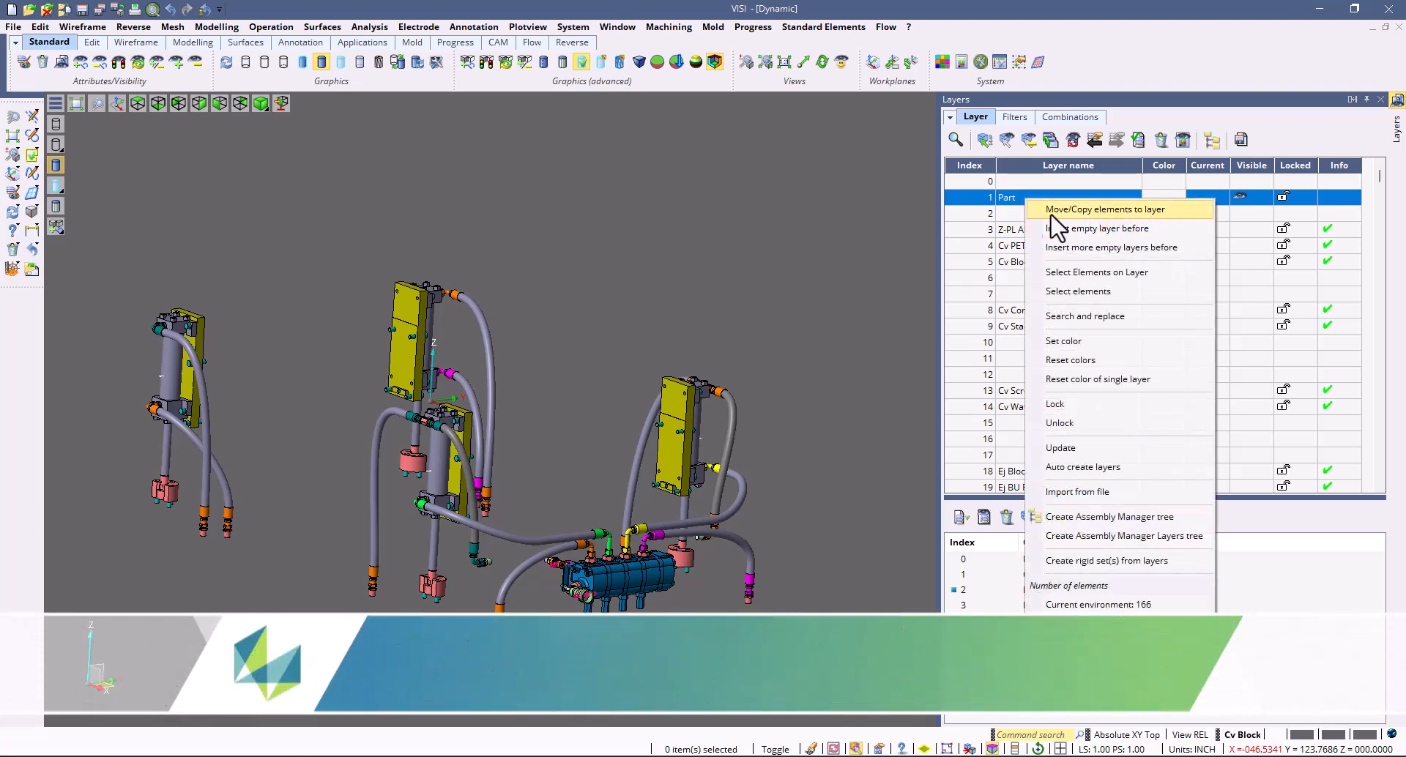
left_click(1098, 210)
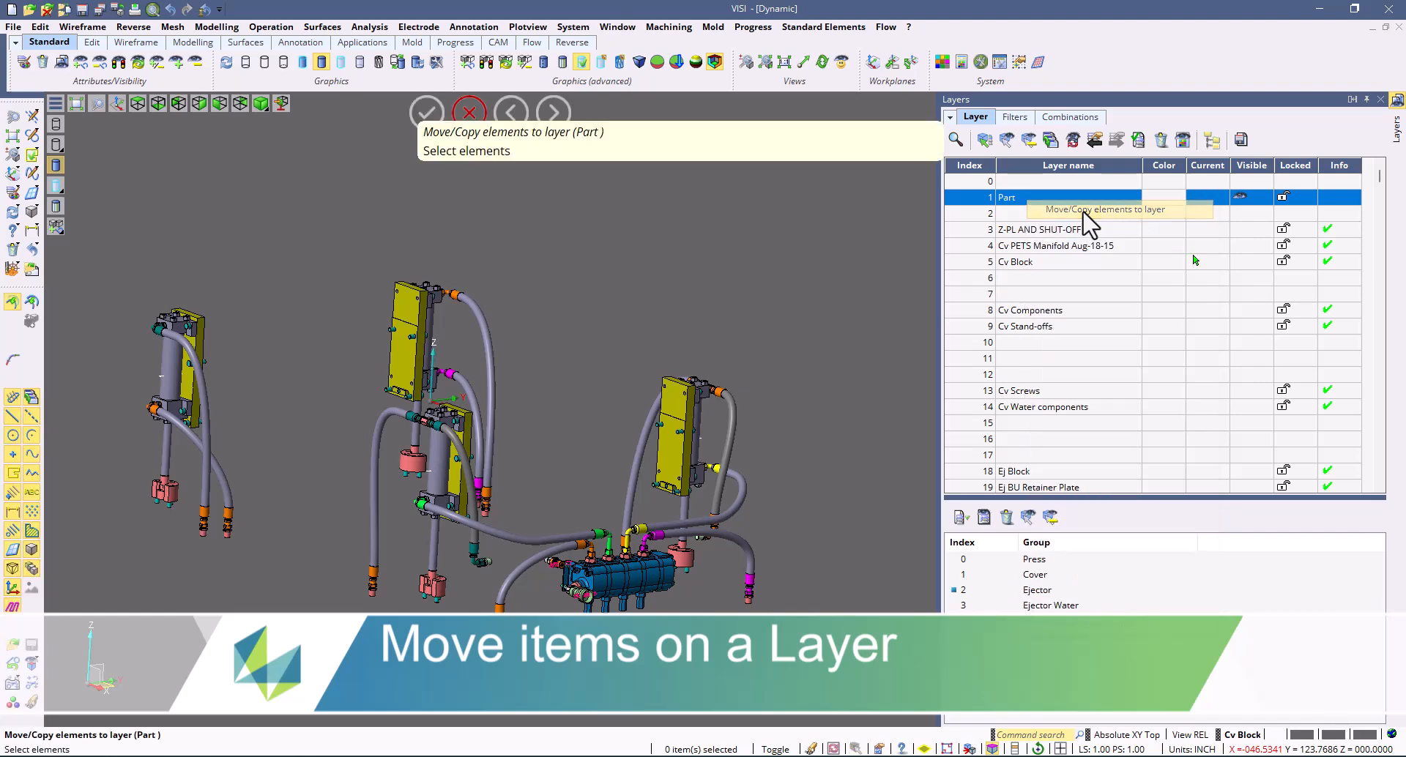
left_click(481, 323)
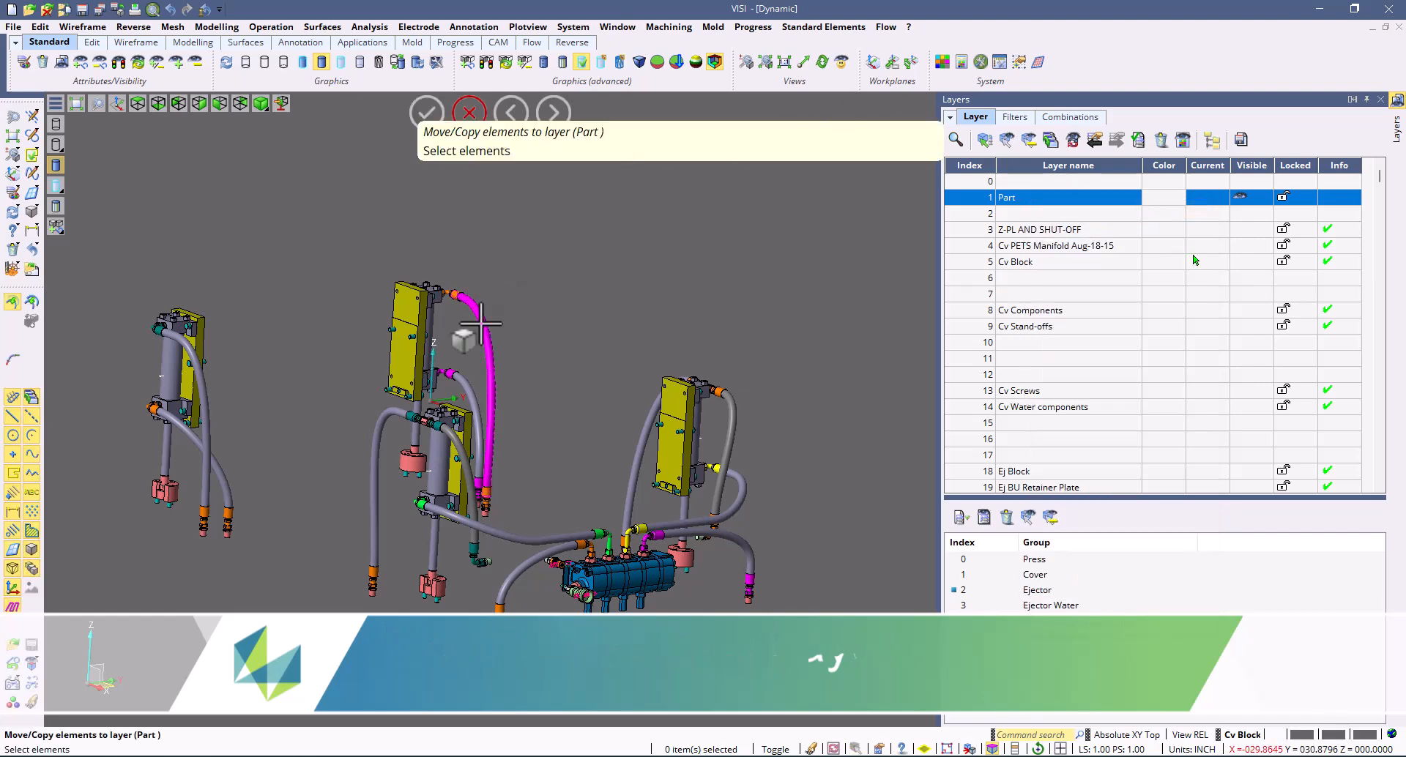
right_click(477, 328)
left_click(1010, 200)
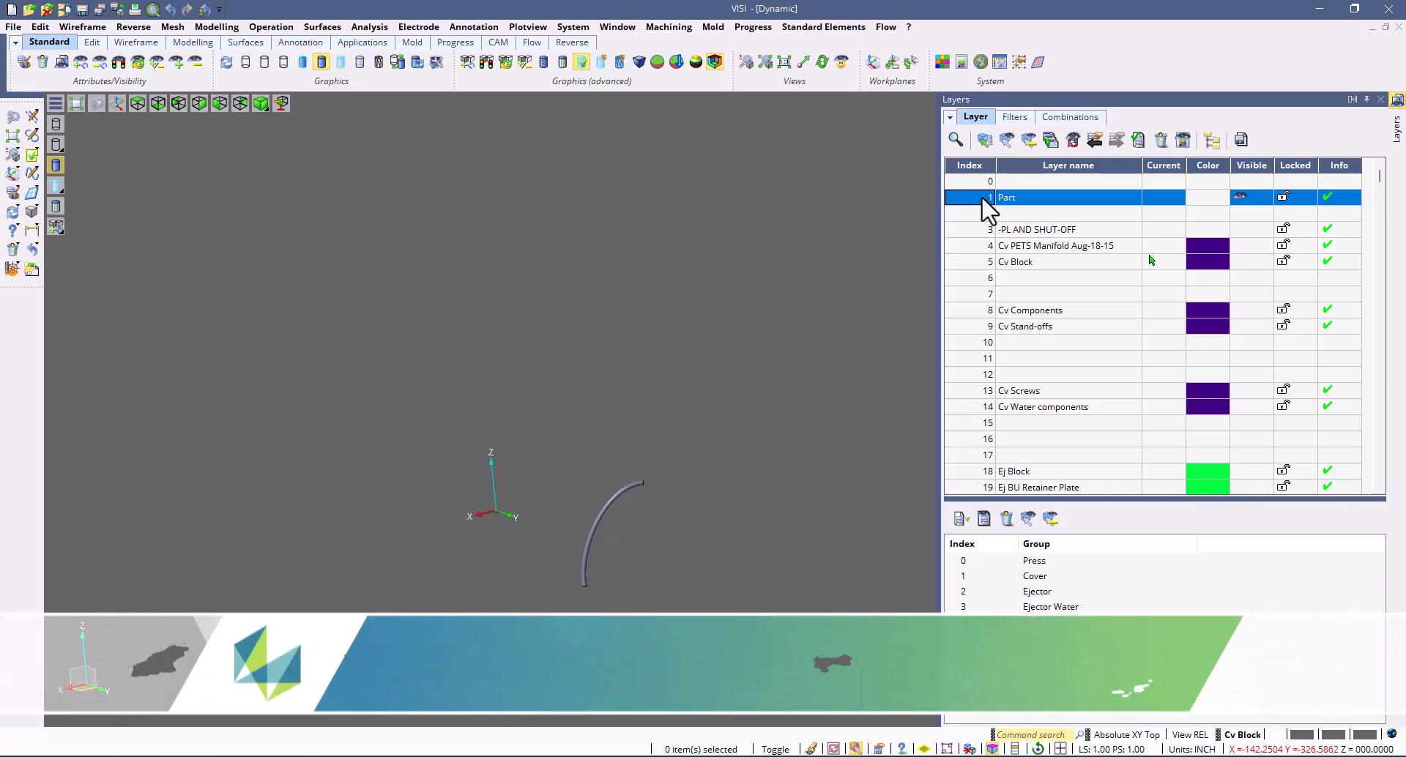
Step: Change the Part layer's index to 10
right_click(979, 197)
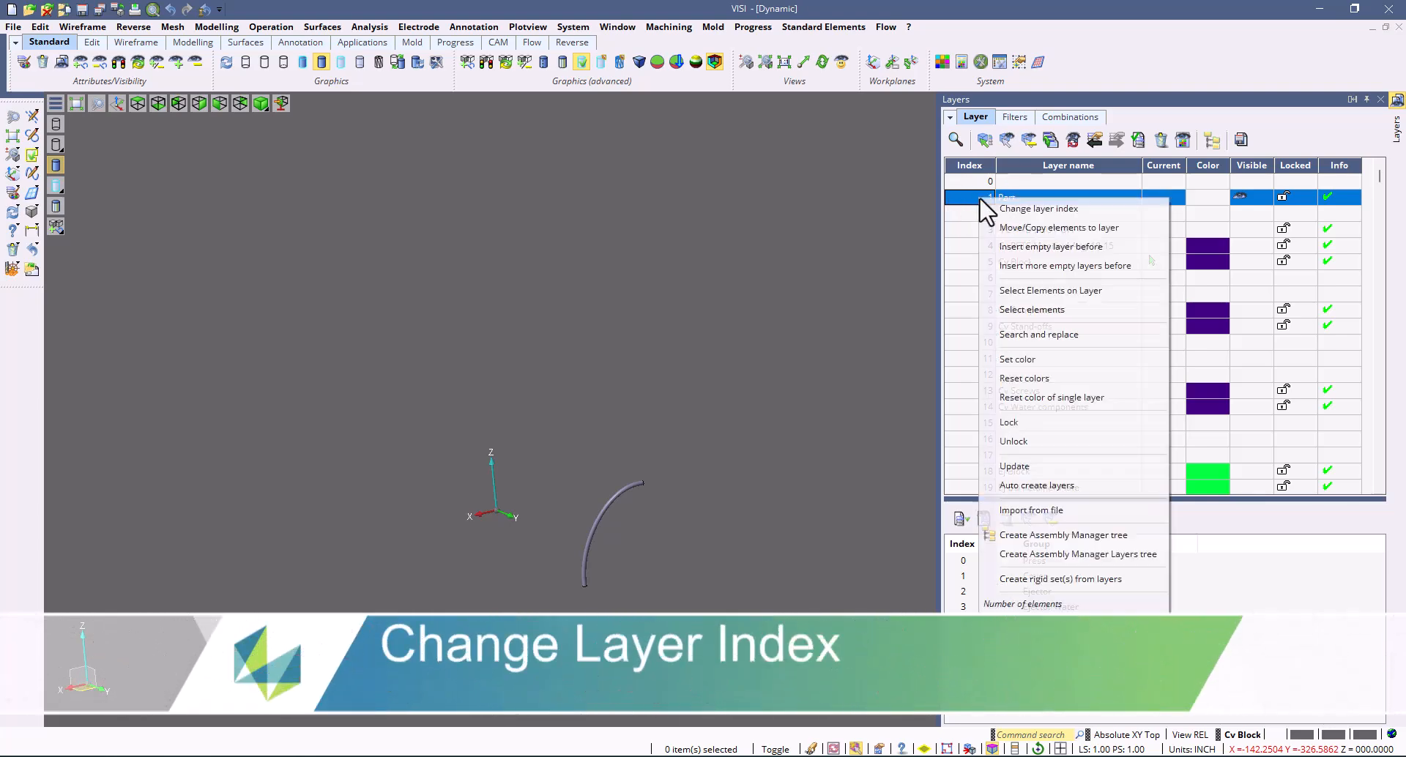
left_click(1033, 208)
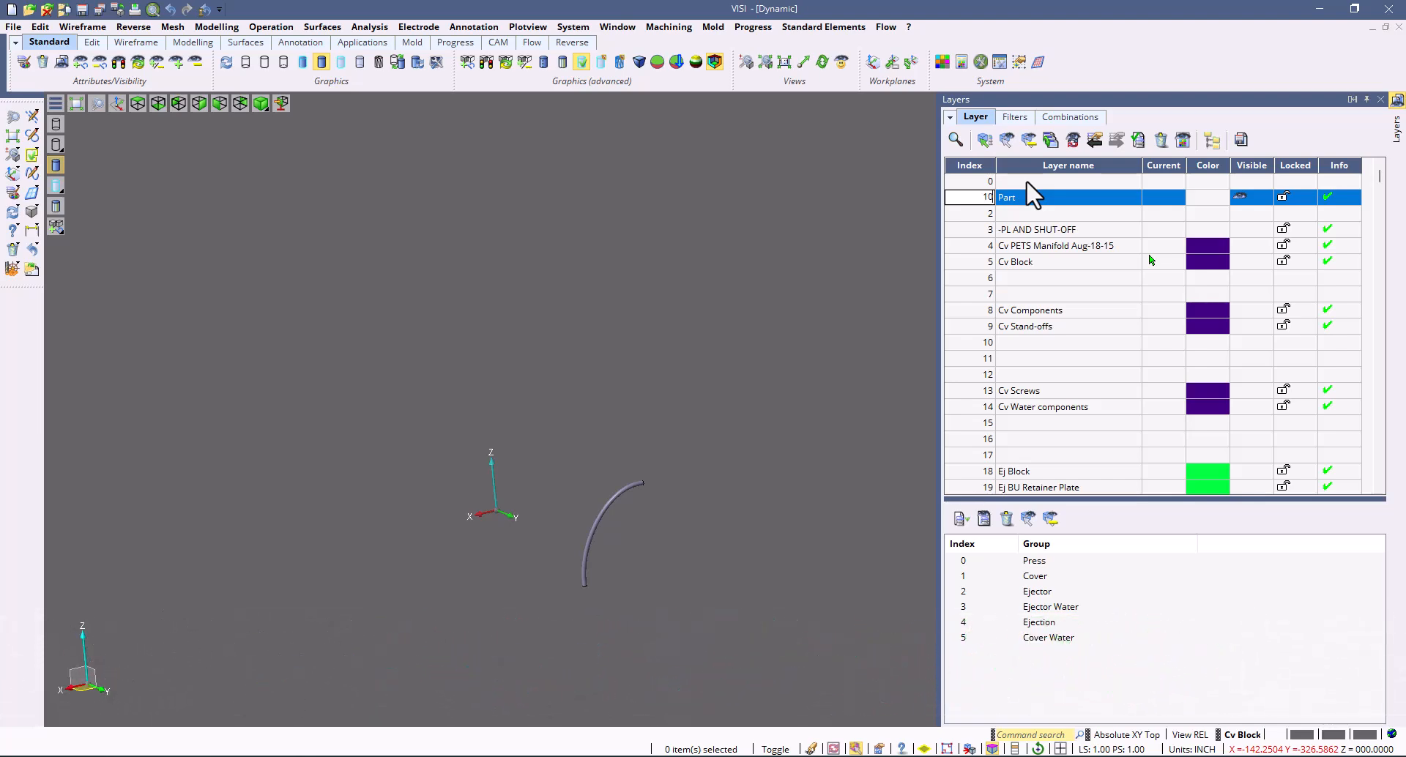
type("0")
key("Return")
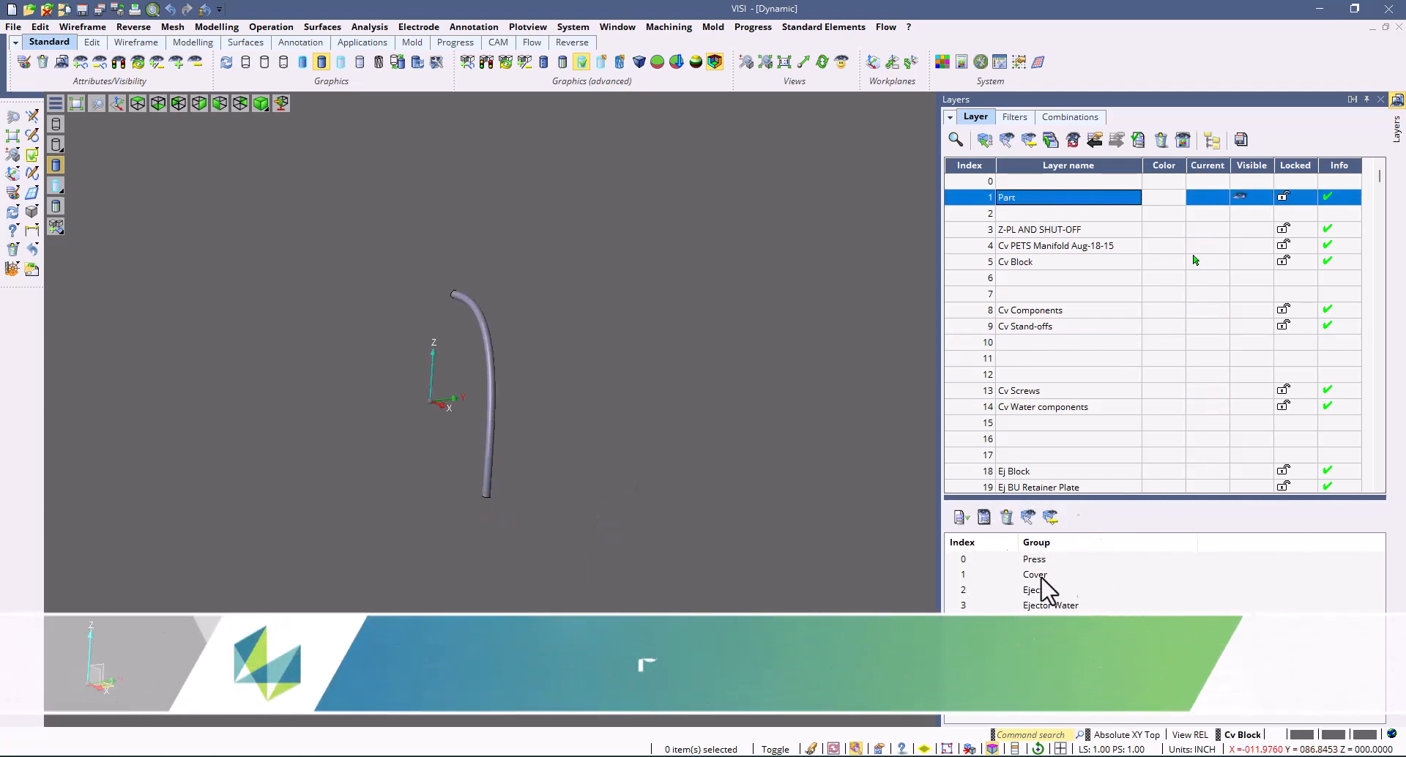
Step: Show the Cover, Ejector, Ejector Water, Ejection, Cover Water and Press groups one at a time, and display Cover through Ejection together
left_click(1037, 575)
middle_click_drag(835, 522, 835, 524)
left_click(1040, 591)
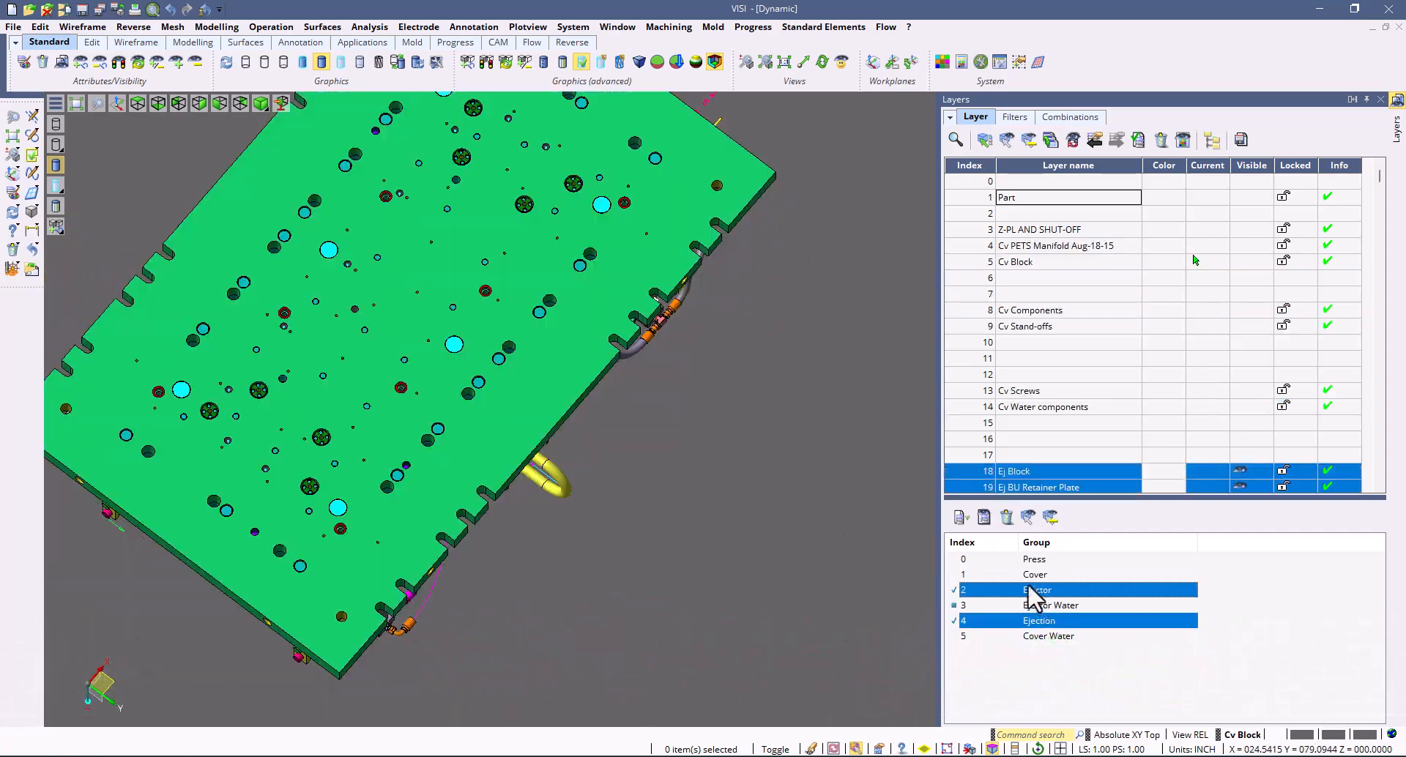
middle_click_drag(710, 461, 732, 469)
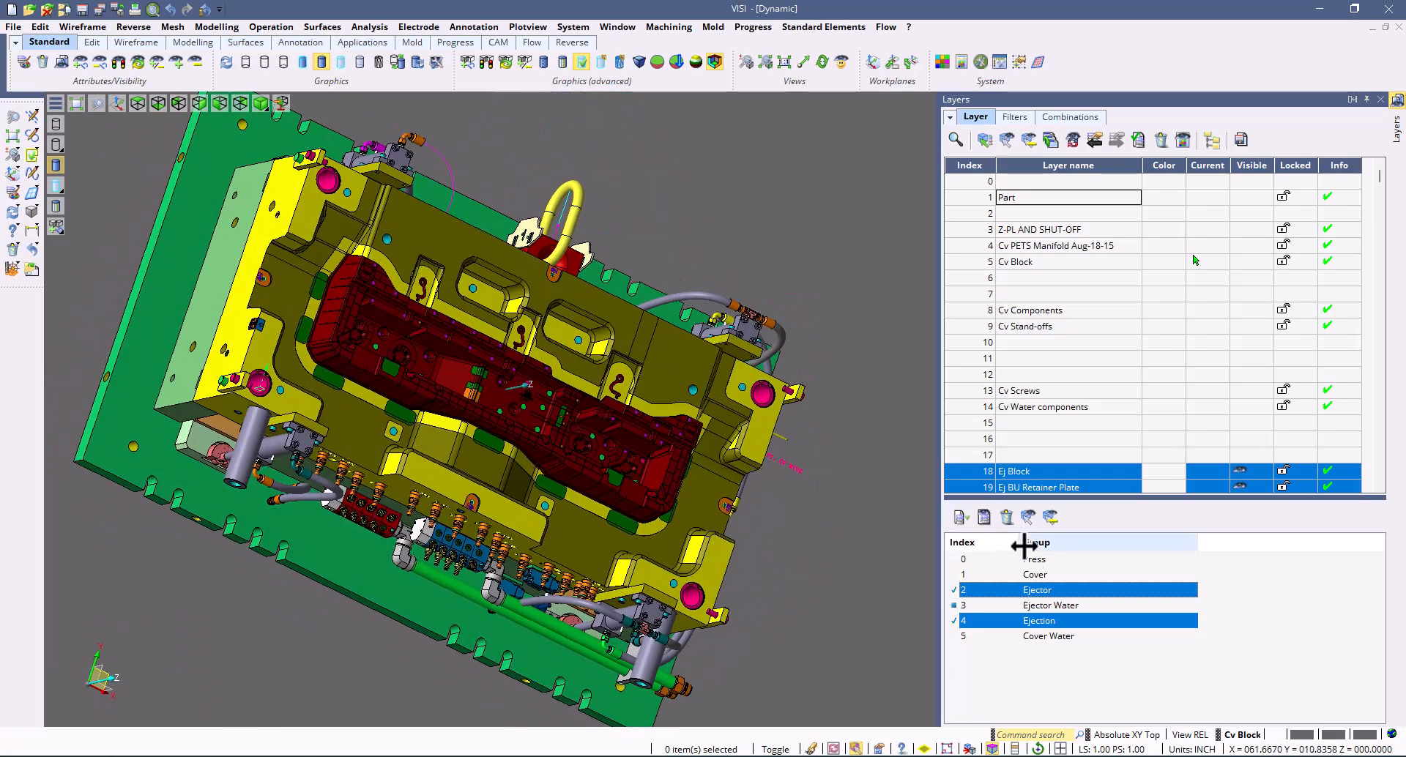
left_click(1040, 606)
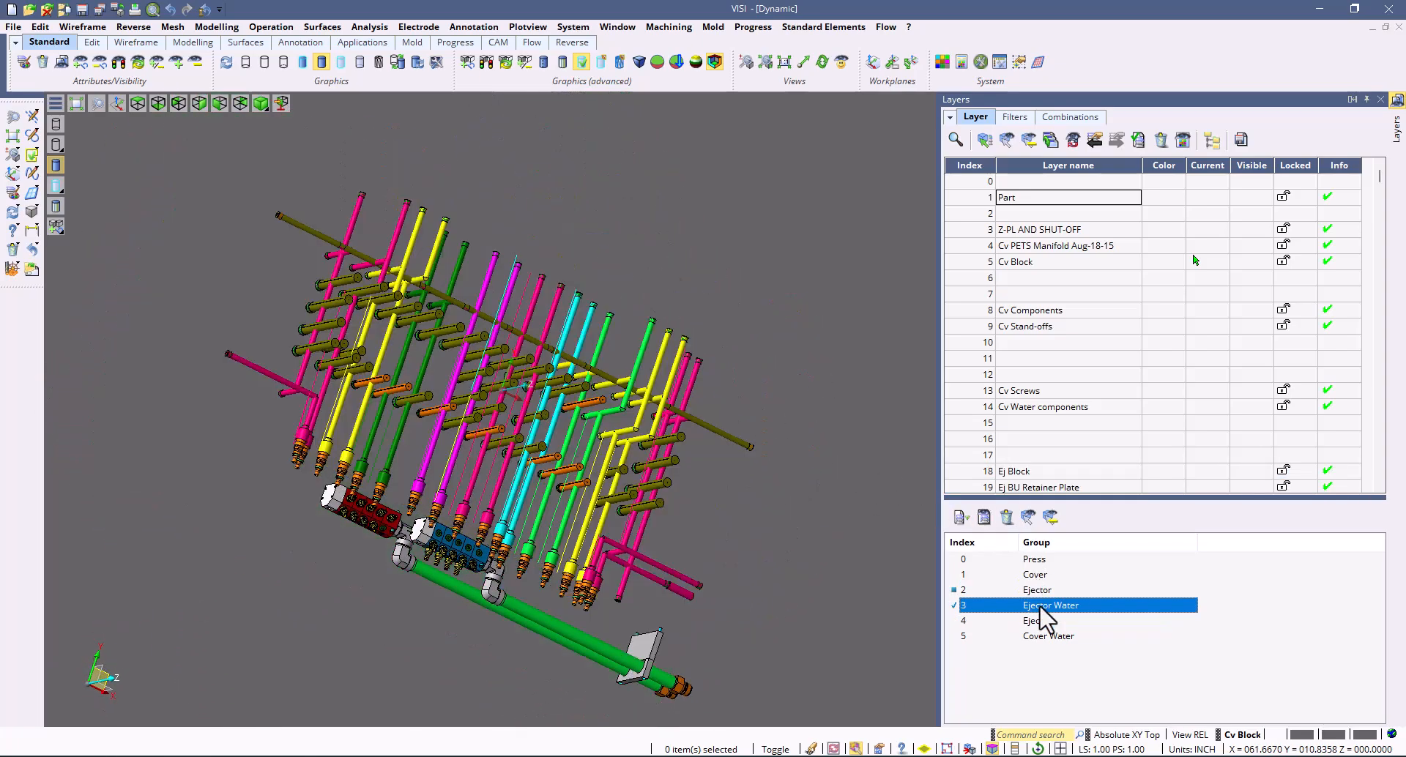
left_click(1037, 620)
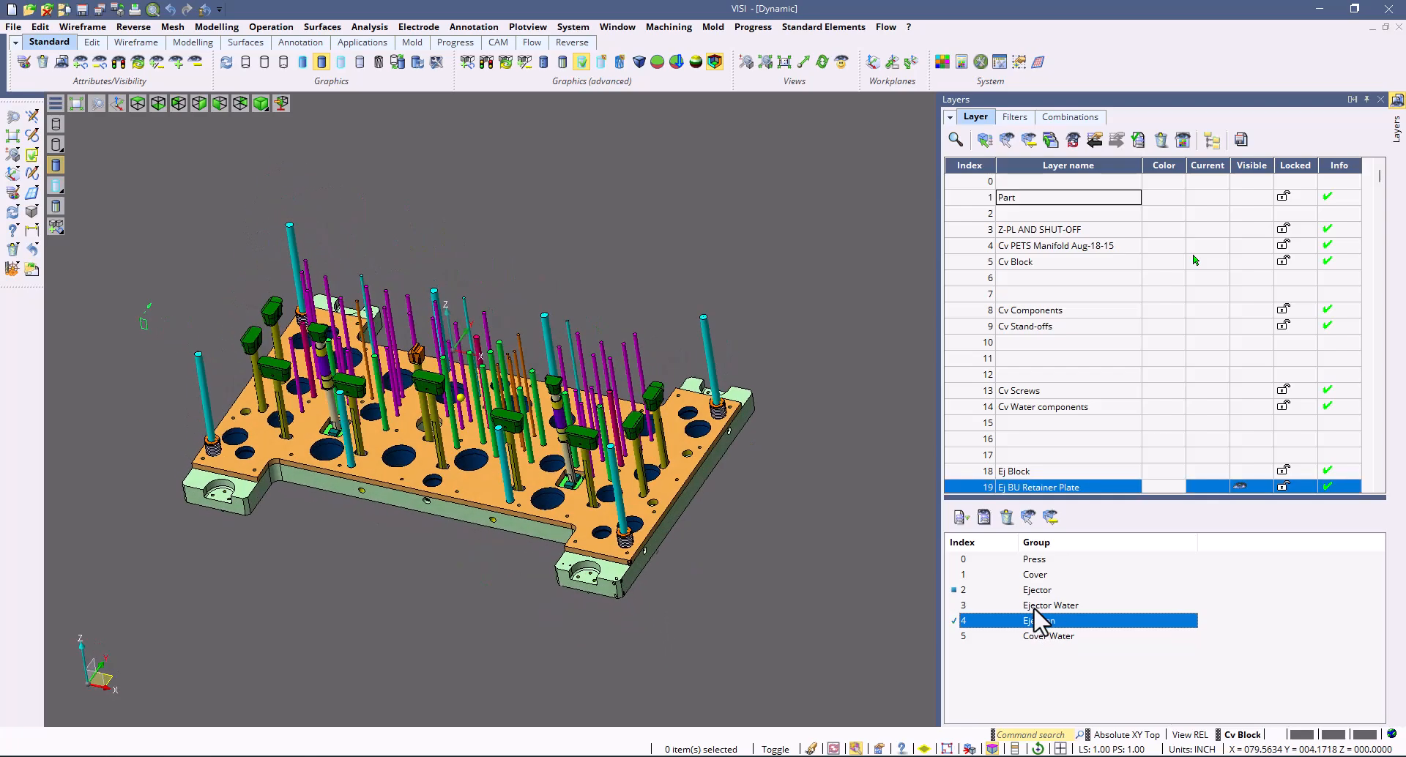
left_click(1049, 636)
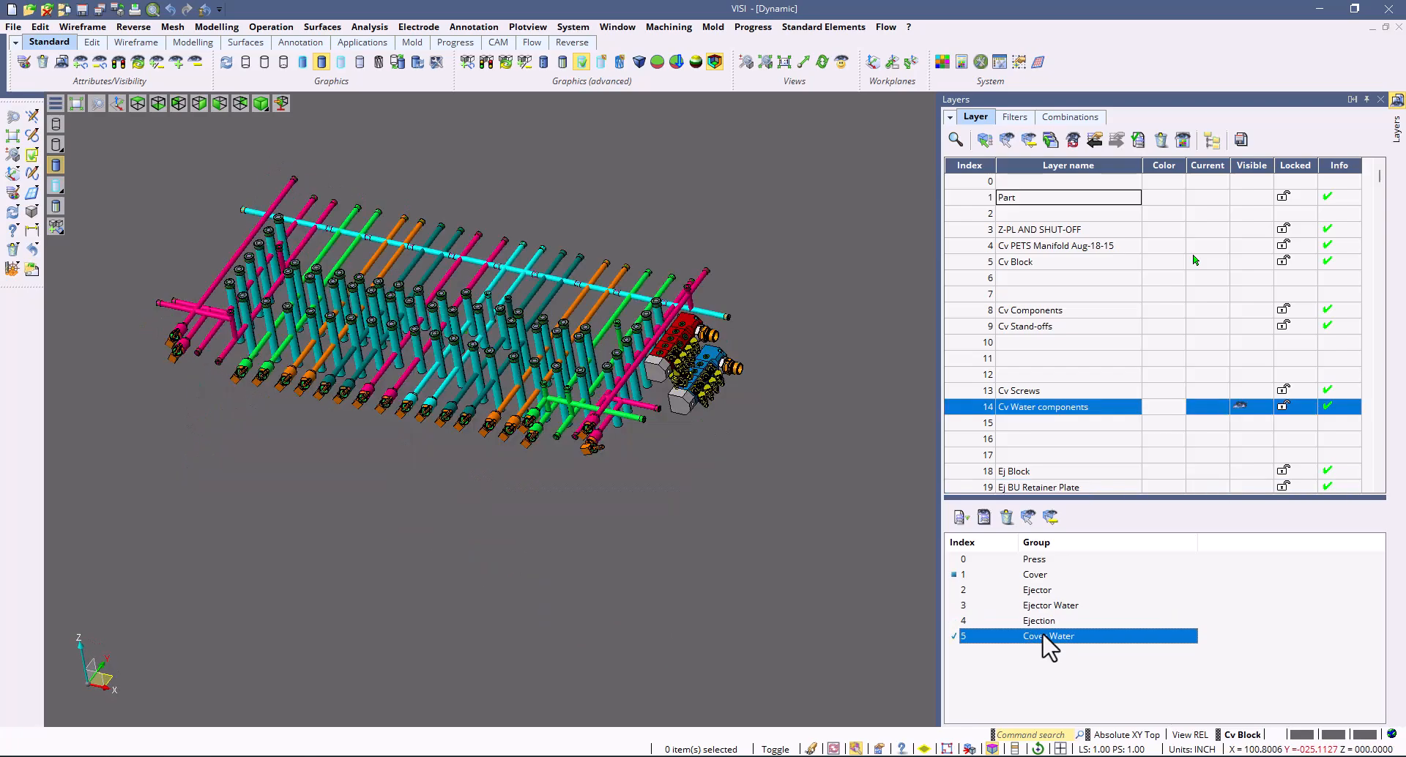
left_click(1035, 560)
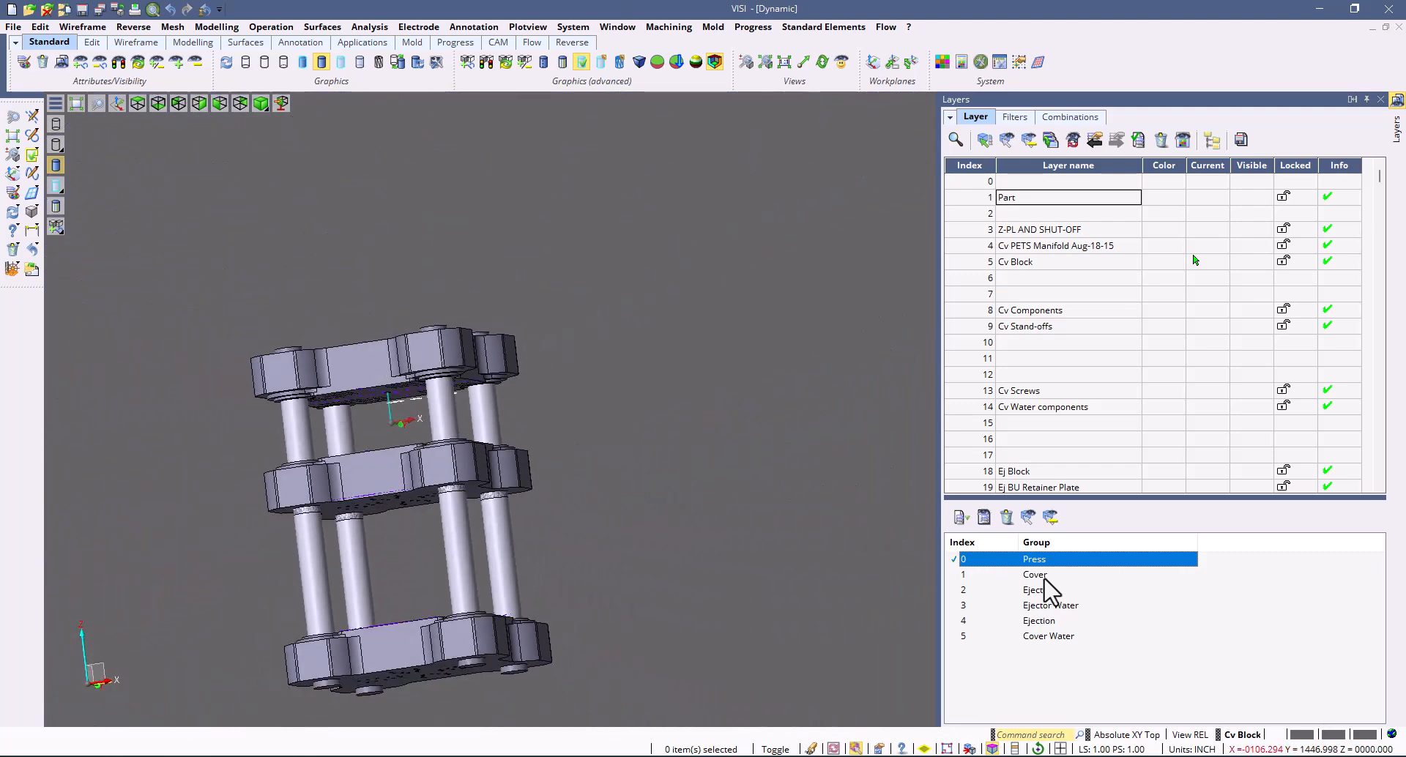
left_click(1040, 575)
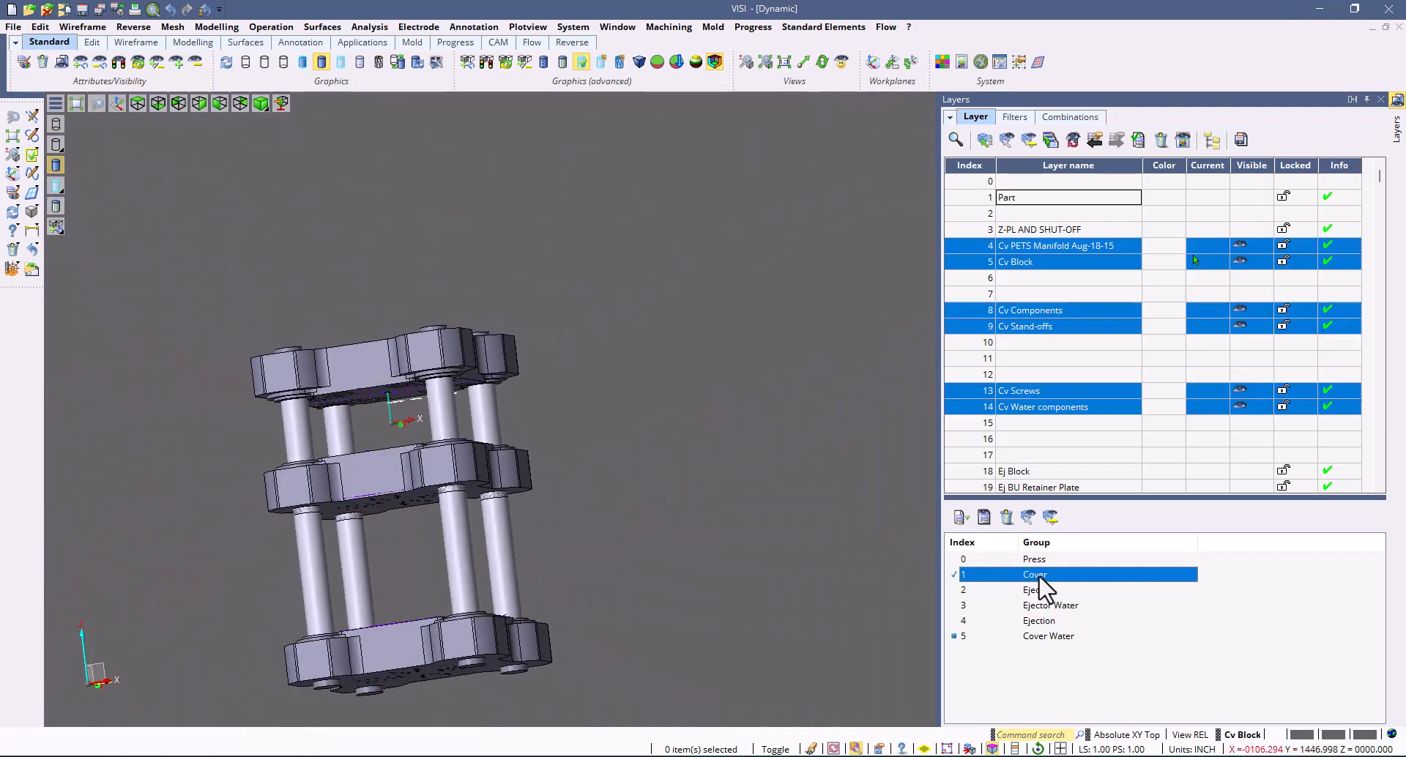
left_click(1040, 621, "shift")
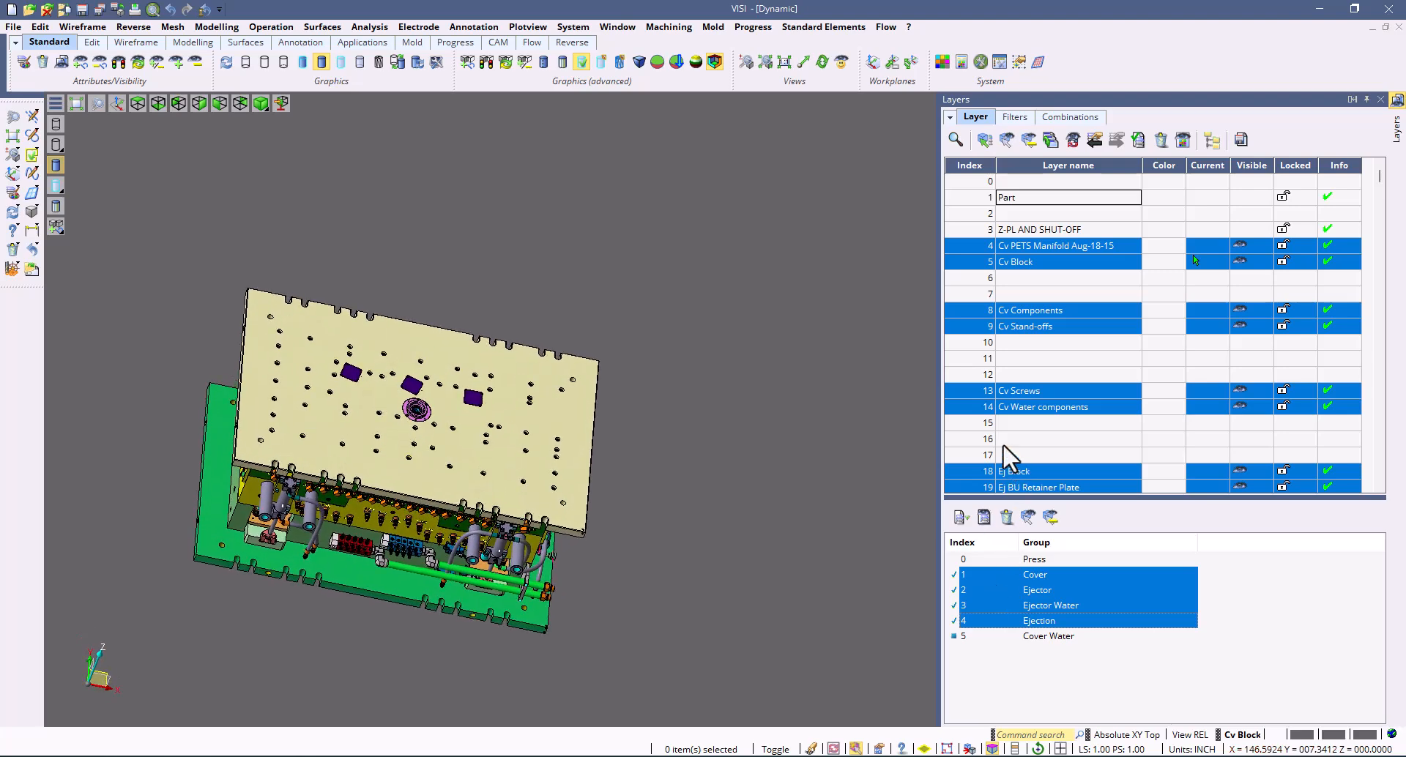
Step: Try to insert 2 empty layers before the Ej BU Bottom Clamp Plate layer at index 21
scroll(1010, 458, "down", 1)
scroll(1004, 448, "down", 1)
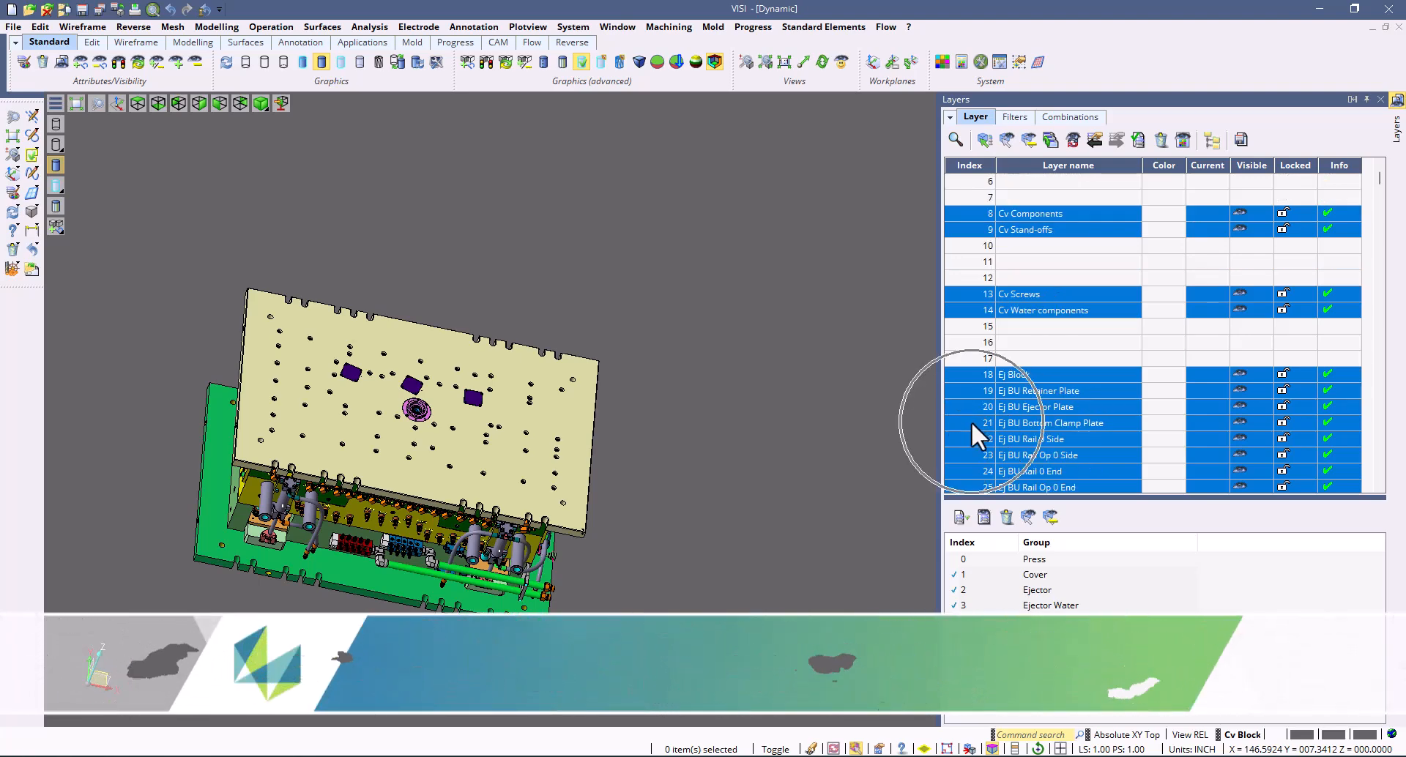
right_click(972, 423)
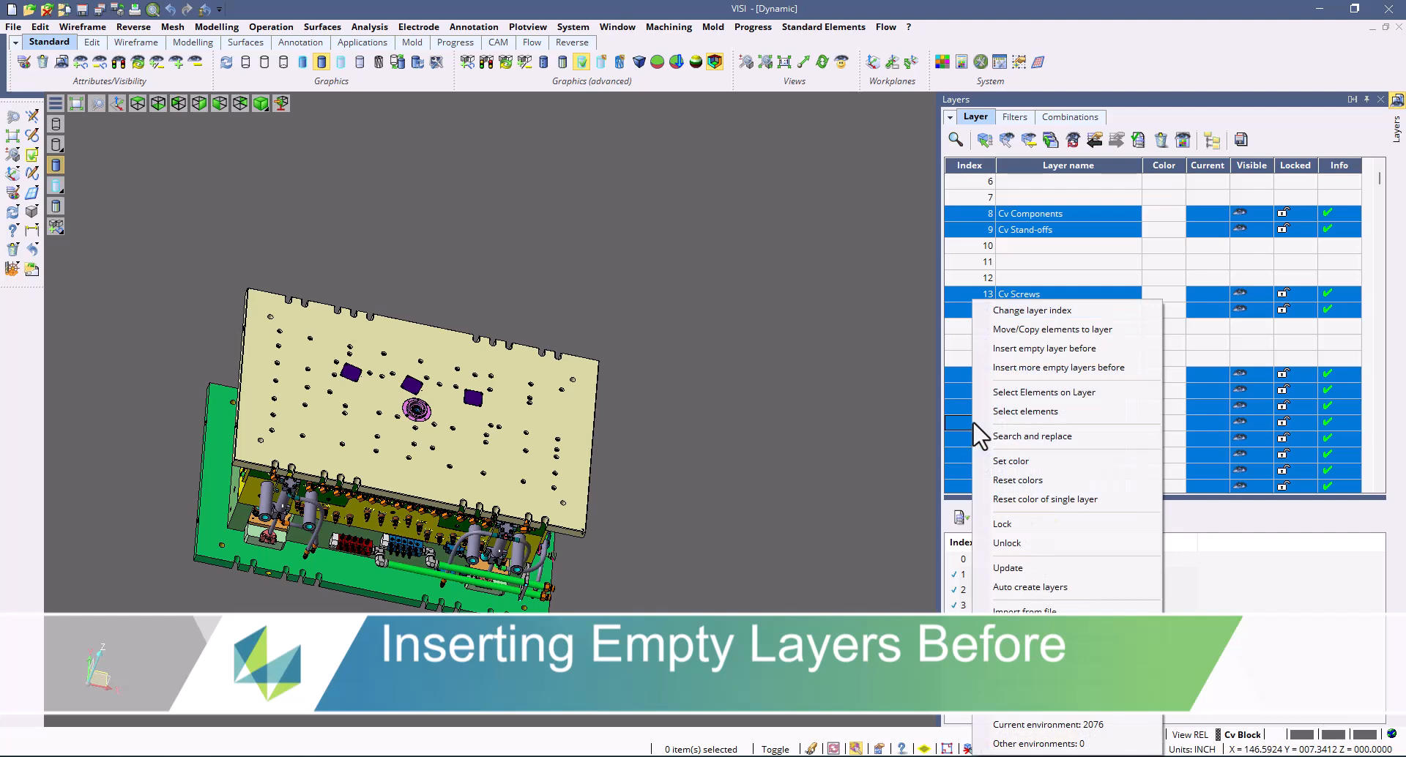
left_click(1060, 369)
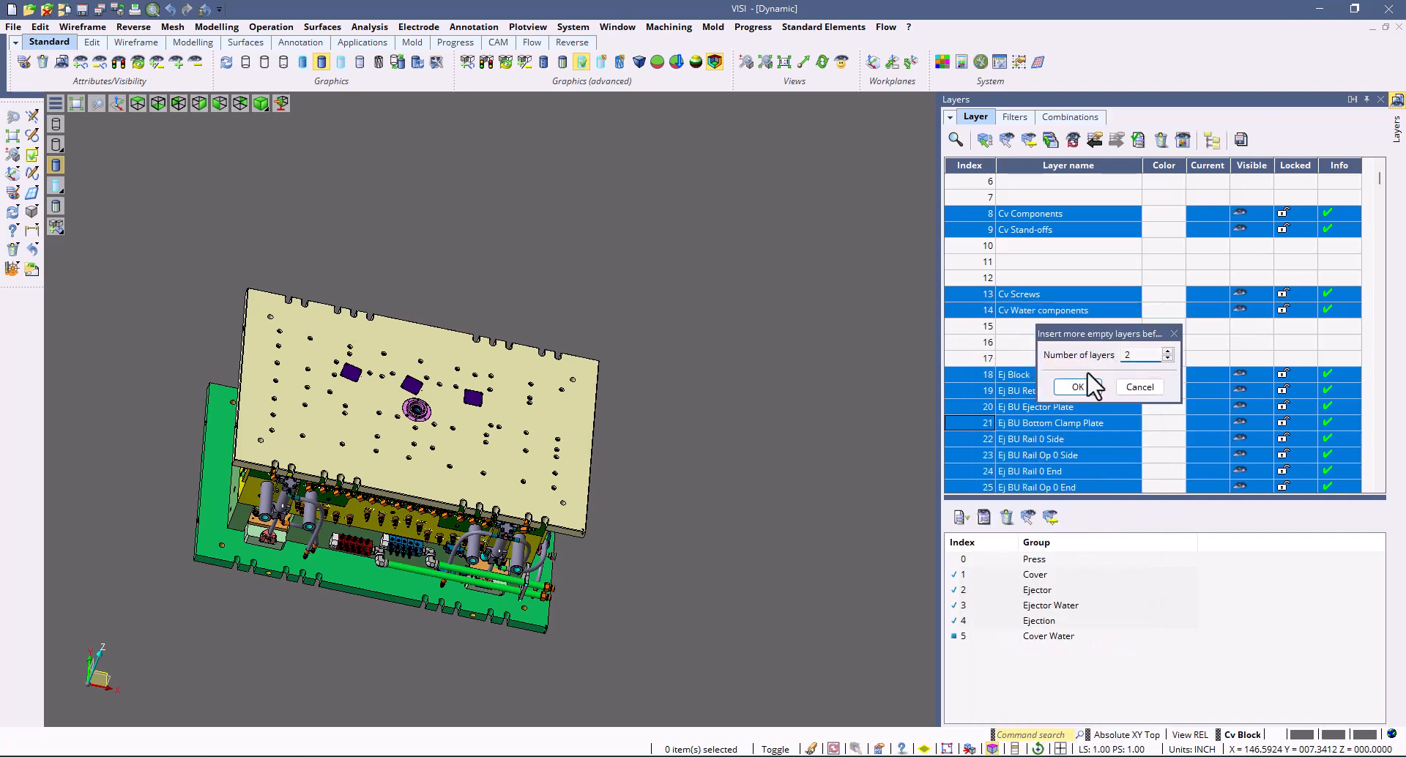
left_click(1078, 385)
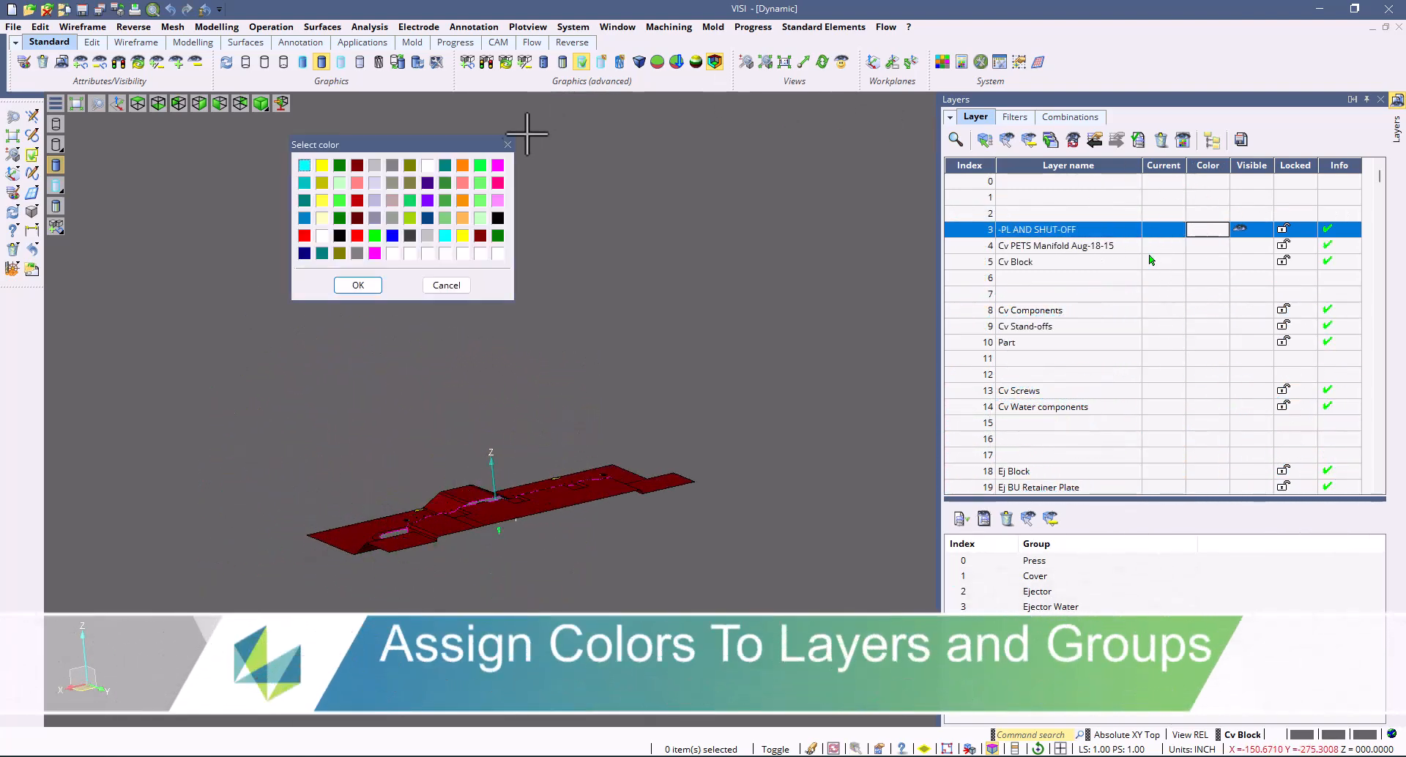
Step: Confirm the color selection for the PL and shut-off layer, and assign dark purple to all layers of the Cover group
left_click(358, 285)
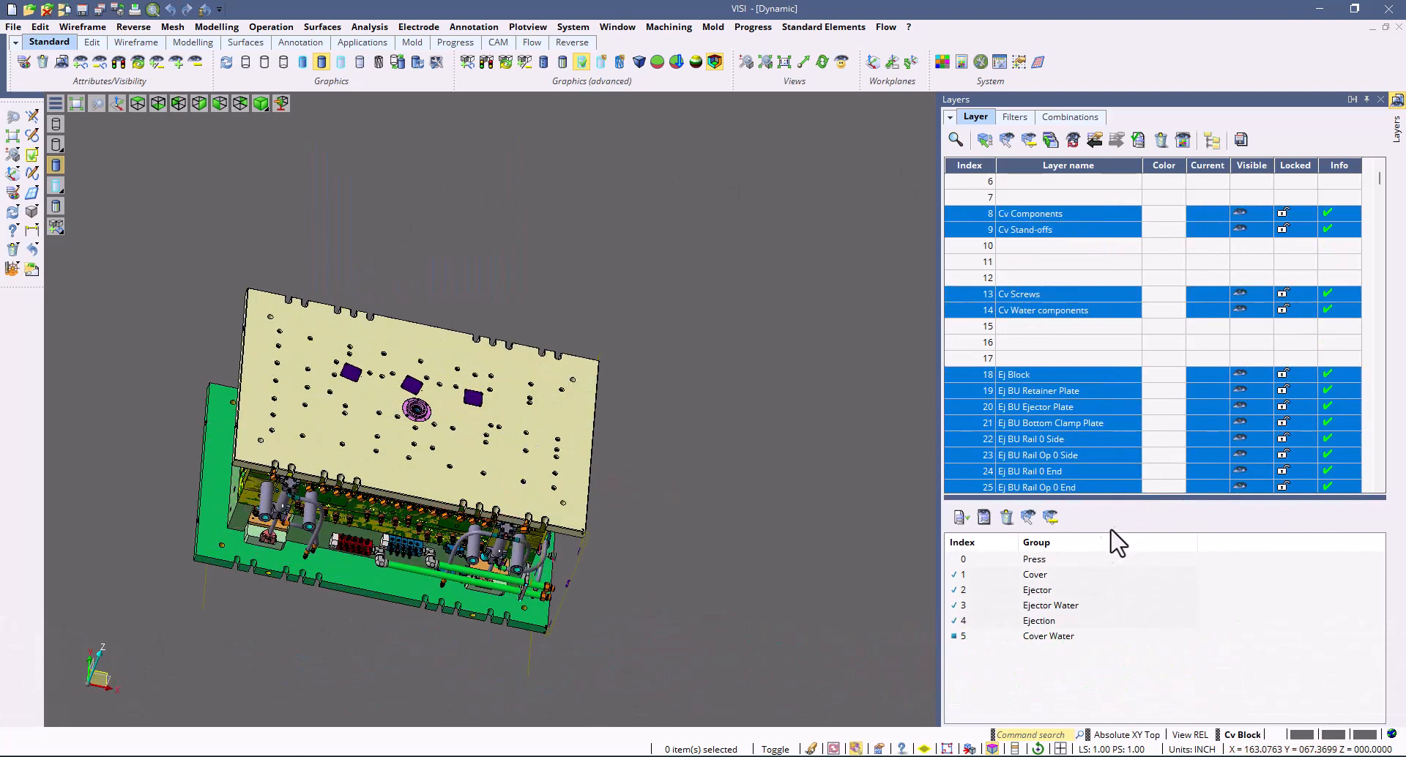
left_click(1032, 576)
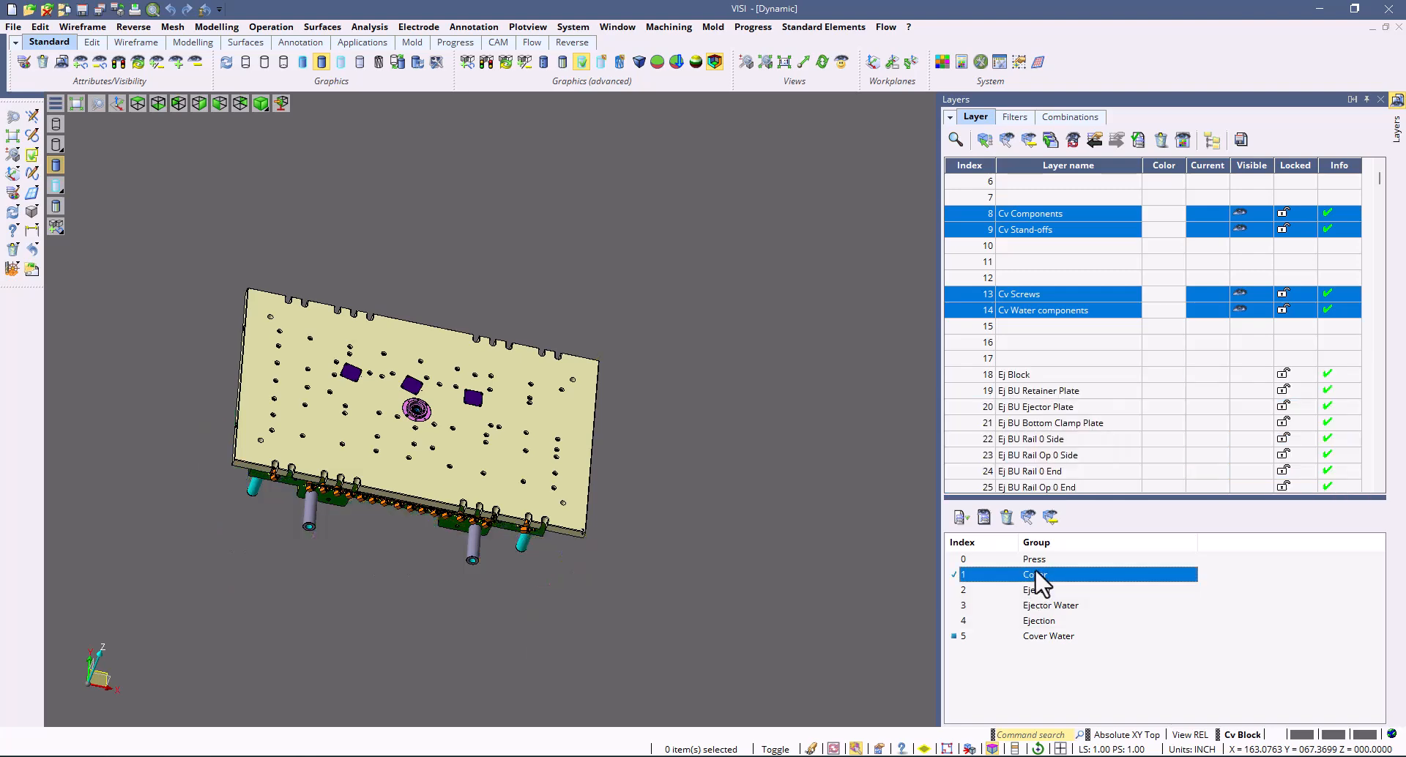
right_click(1032, 576)
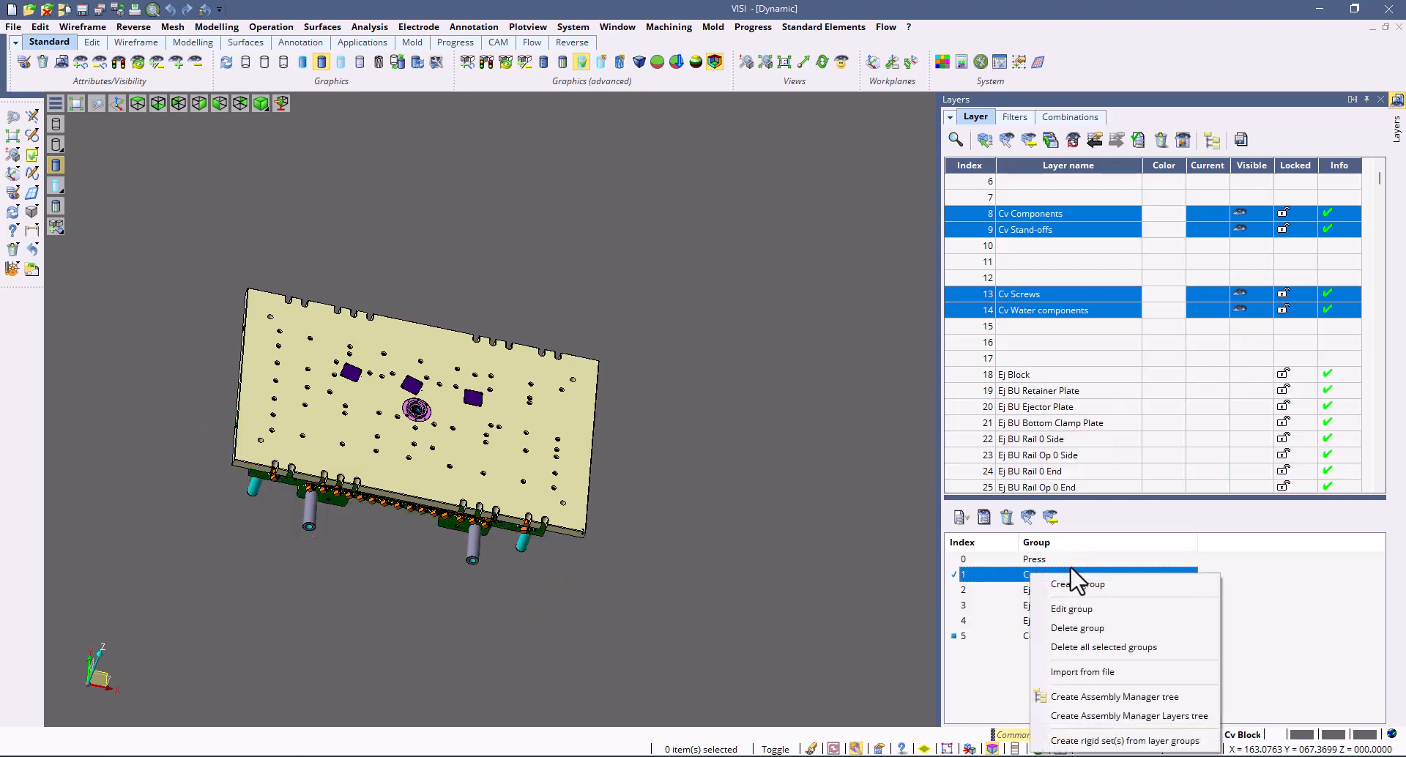
left_click(1077, 607)
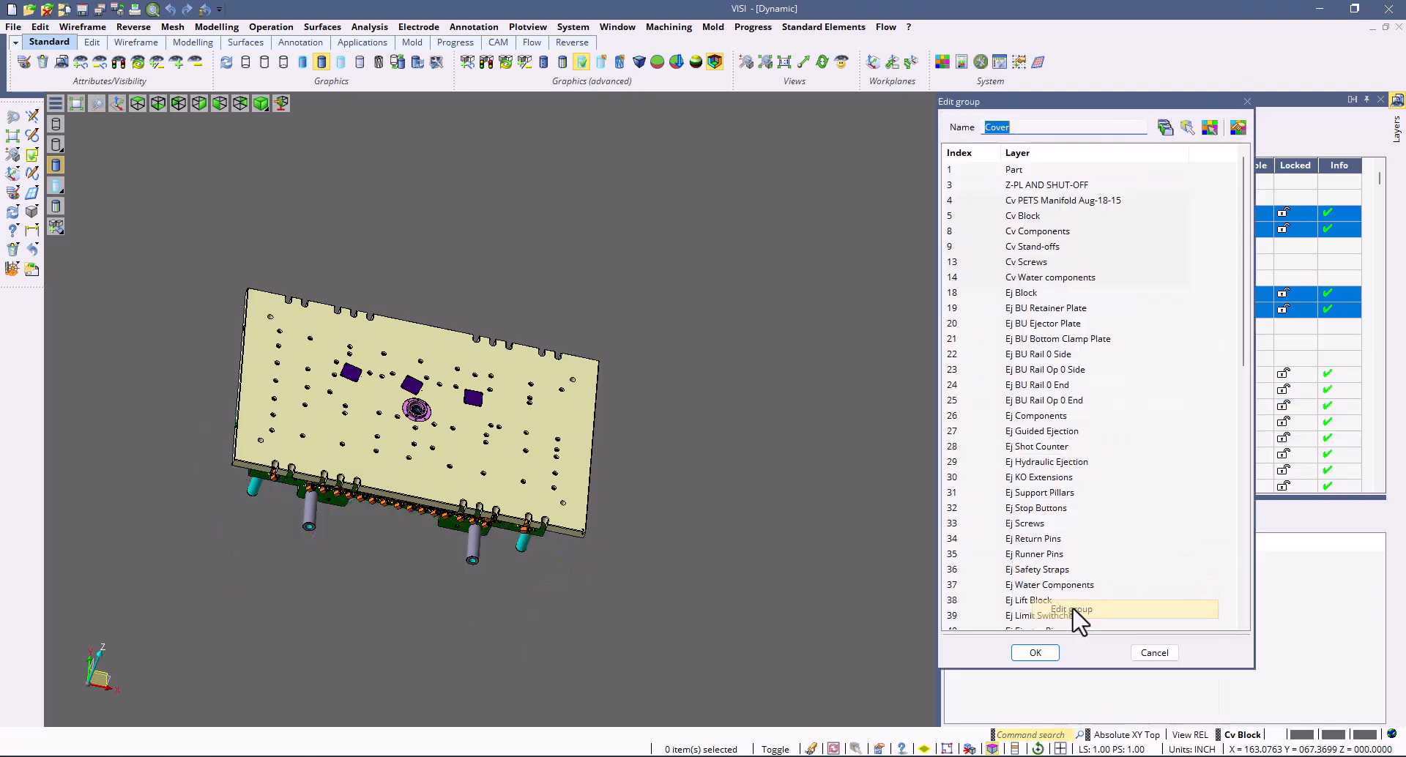
left_click(1238, 126)
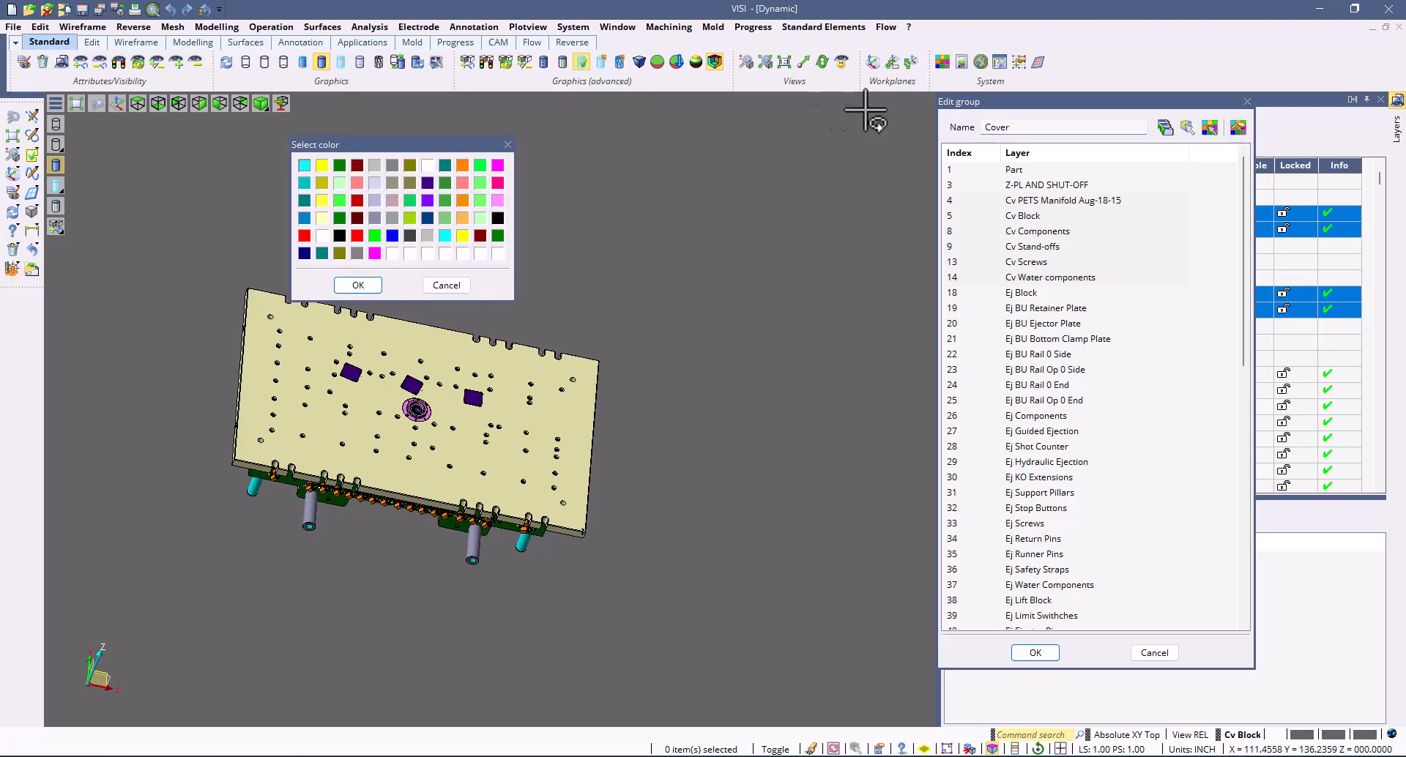
left_click(427, 183)
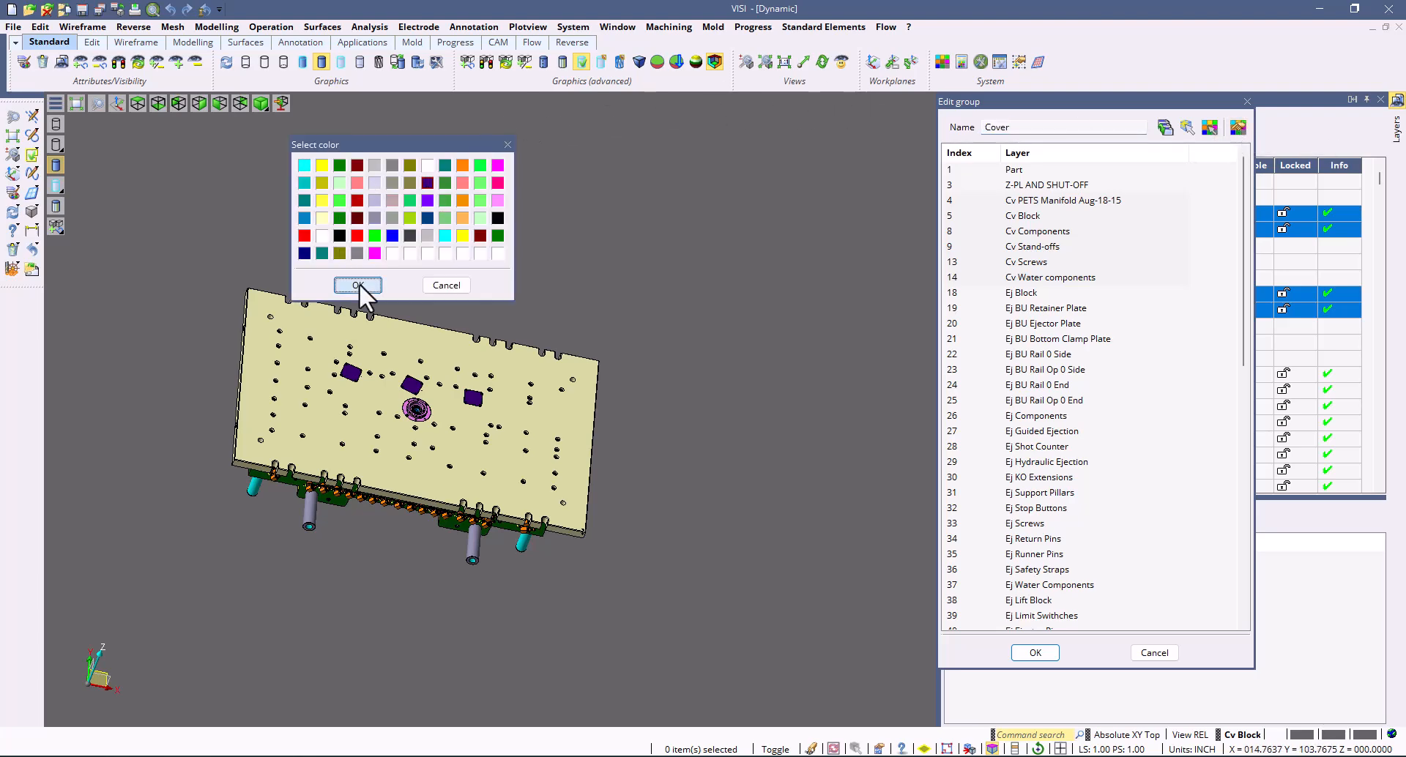
left_click(359, 285)
left_click(1039, 653)
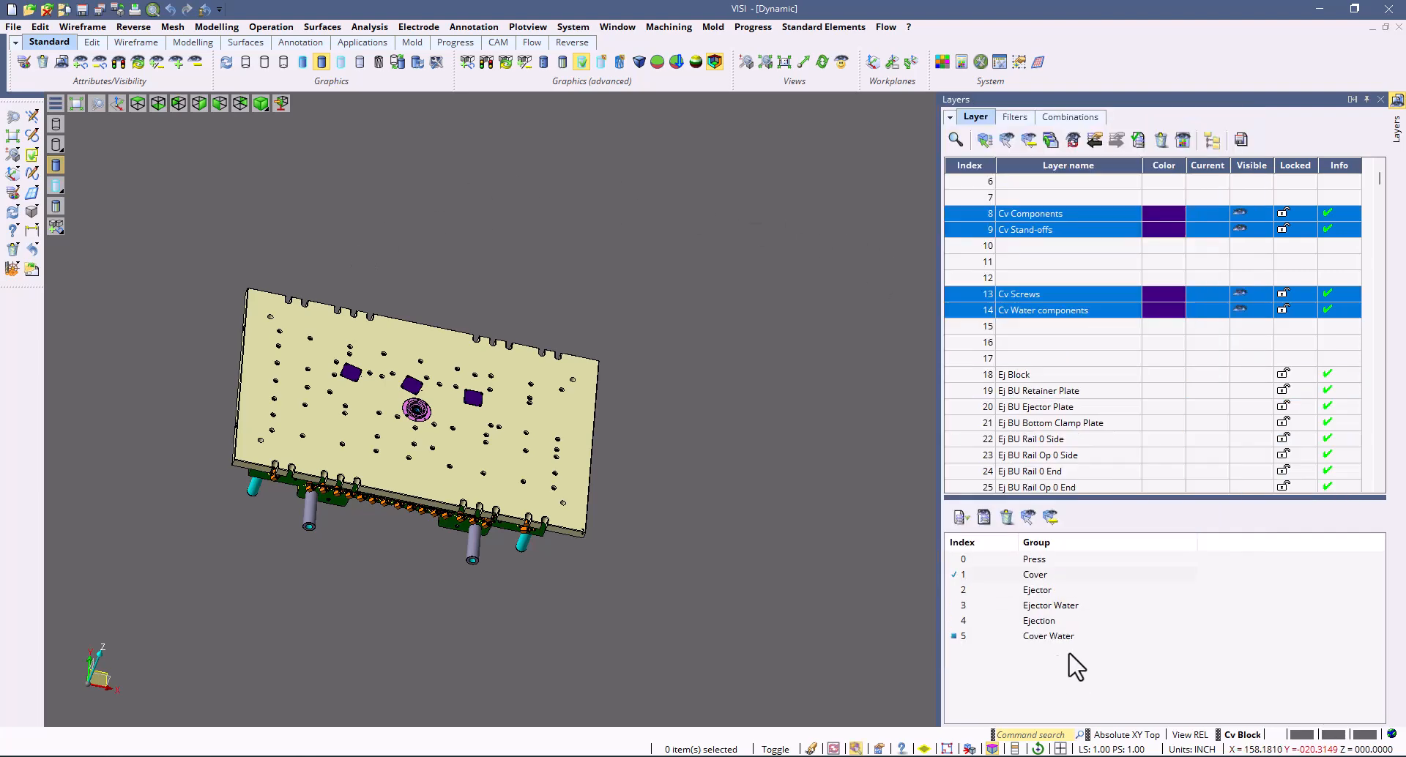
Step: Display the Ejector group and assign bright green to all of its layers
left_click(1039, 590)
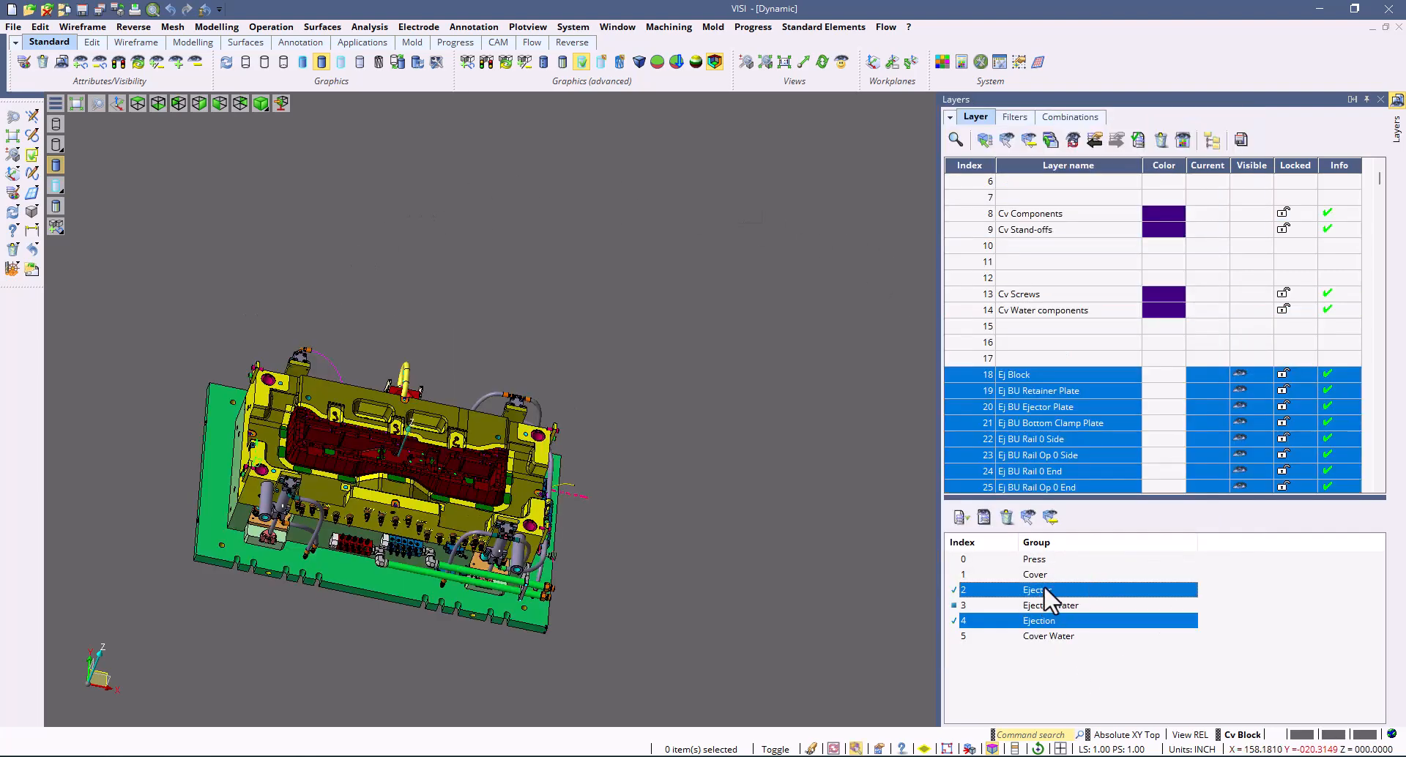
right_click(1032, 591)
left_click(1084, 446)
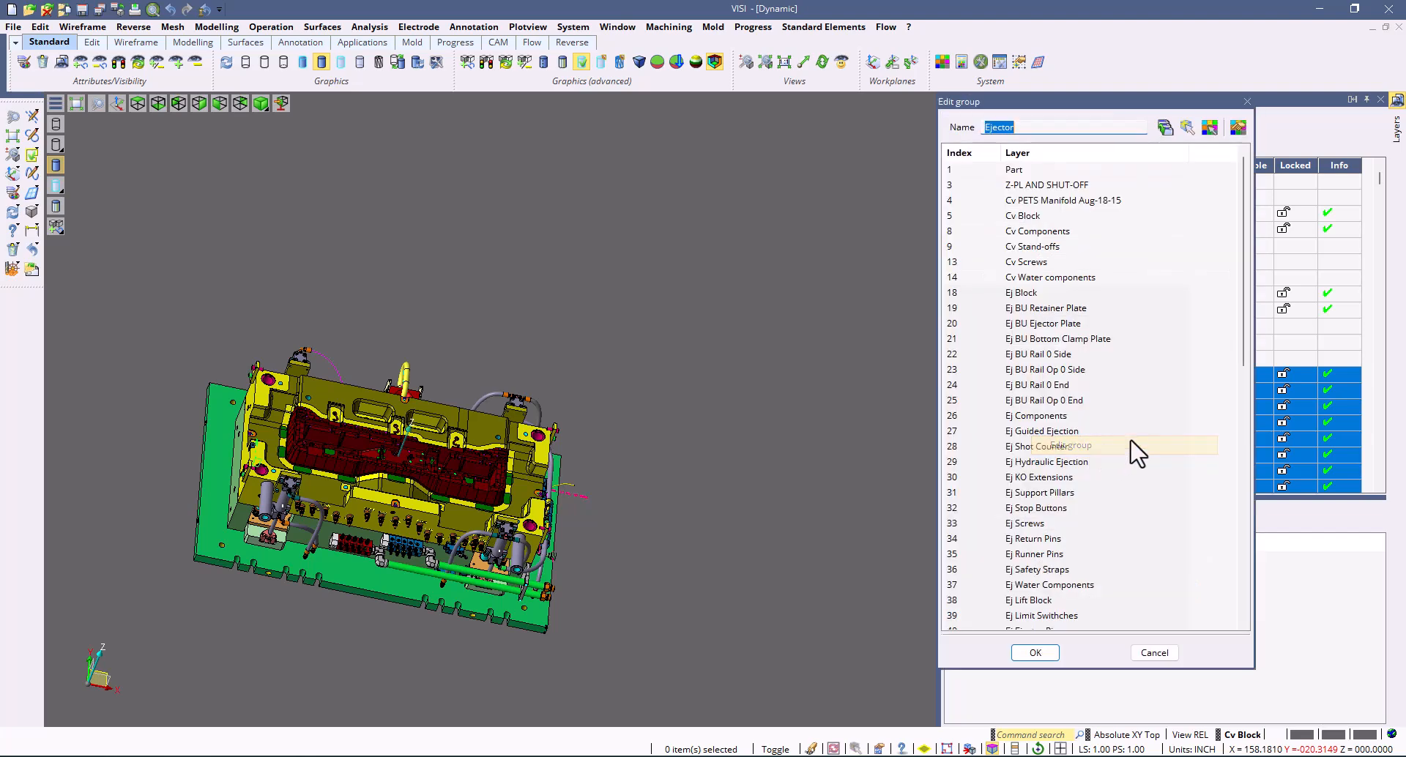
left_click(1237, 128)
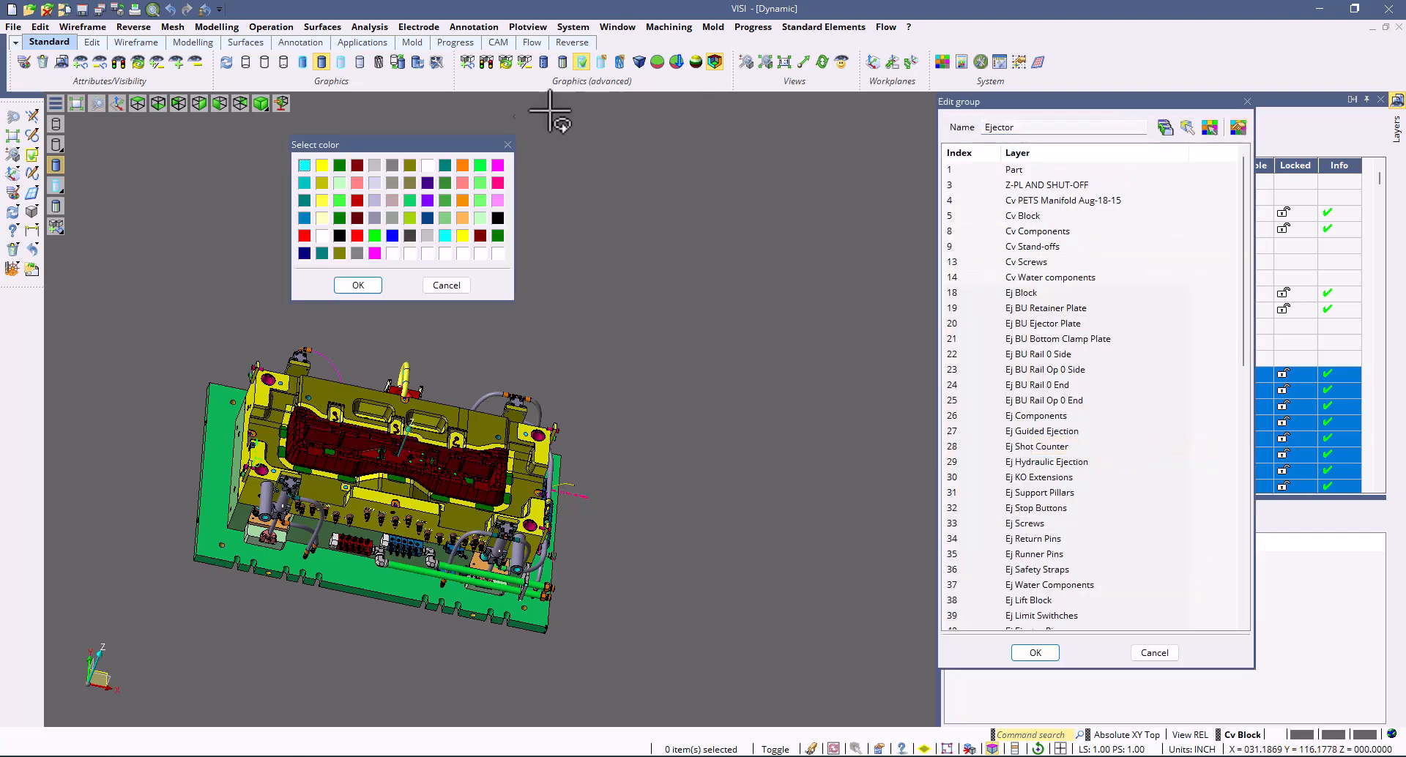
left_click(358, 286)
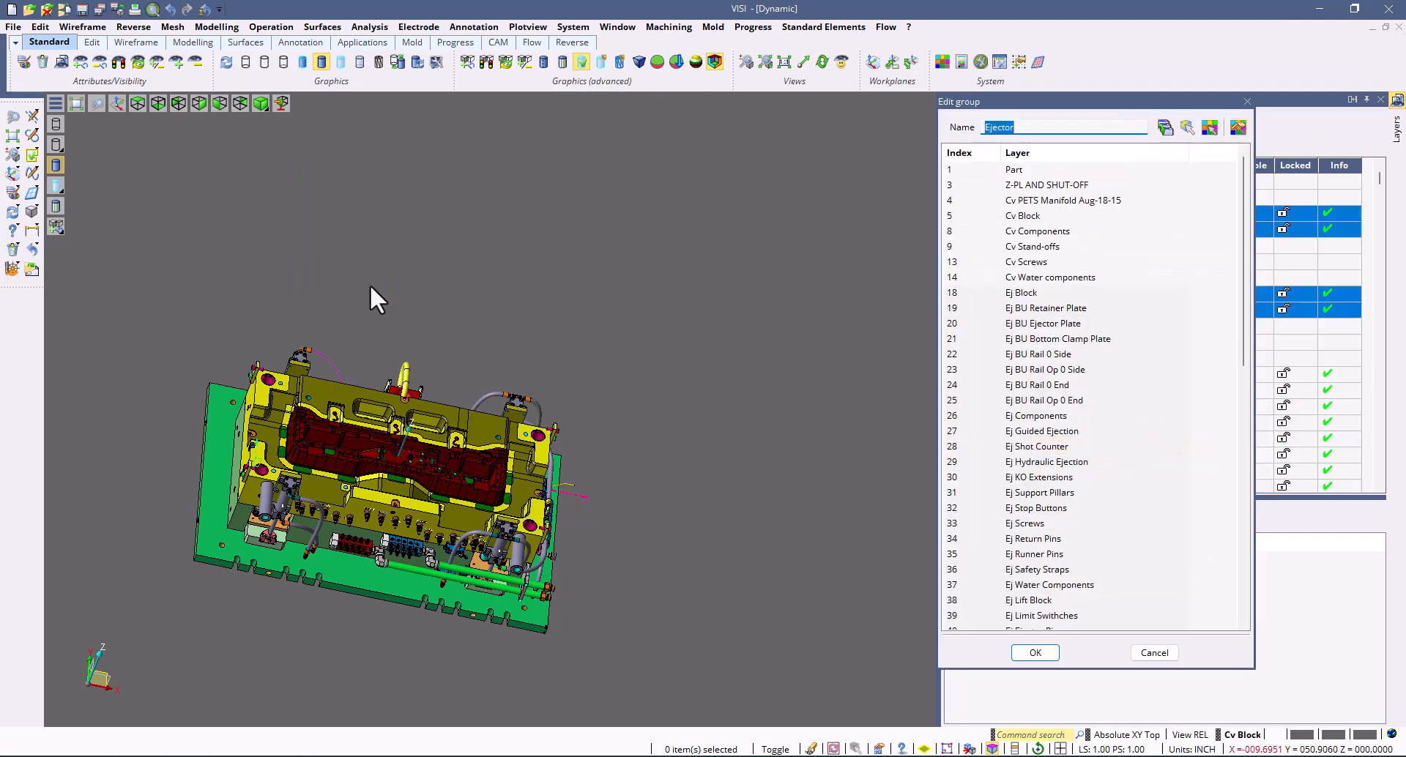
left_click(1047, 654)
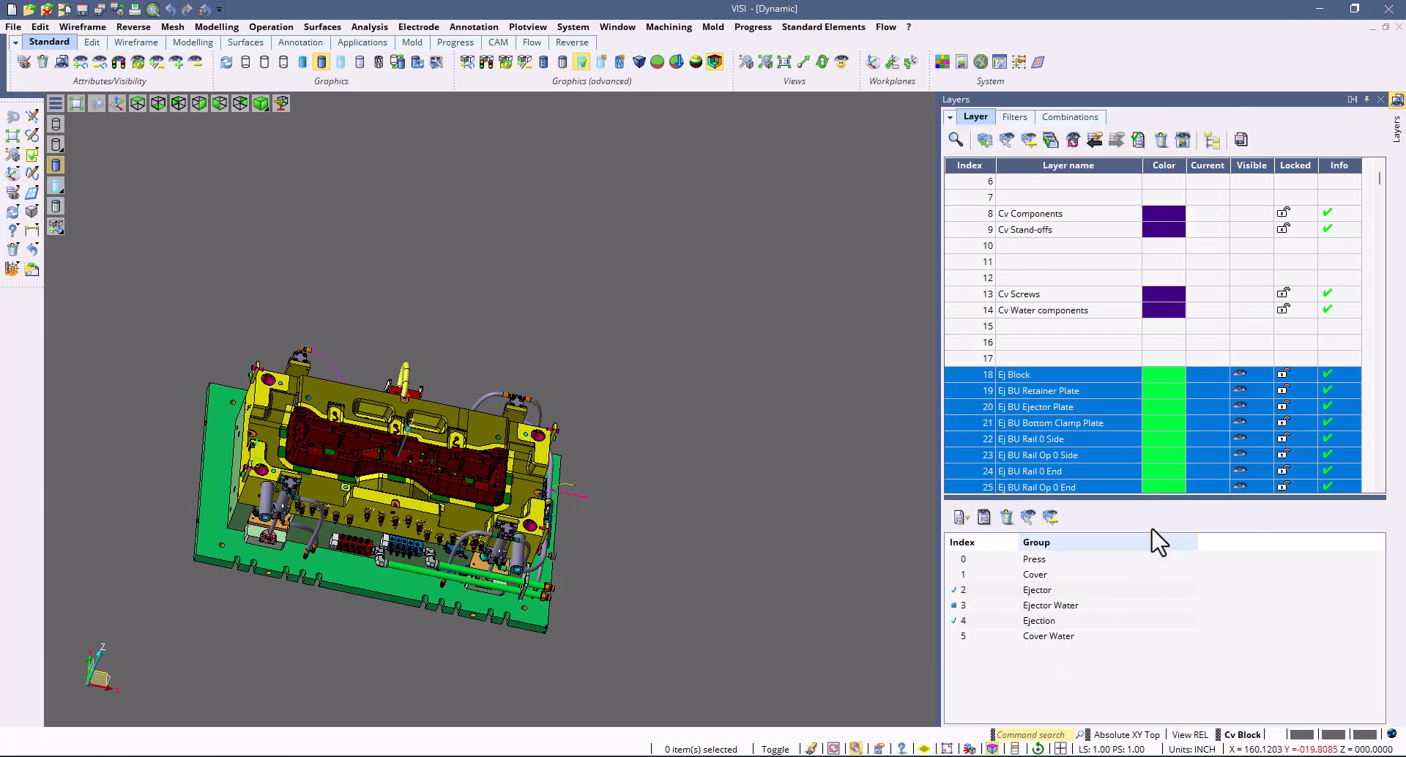
Step: Sort the layer list by color
left_click(1161, 164)
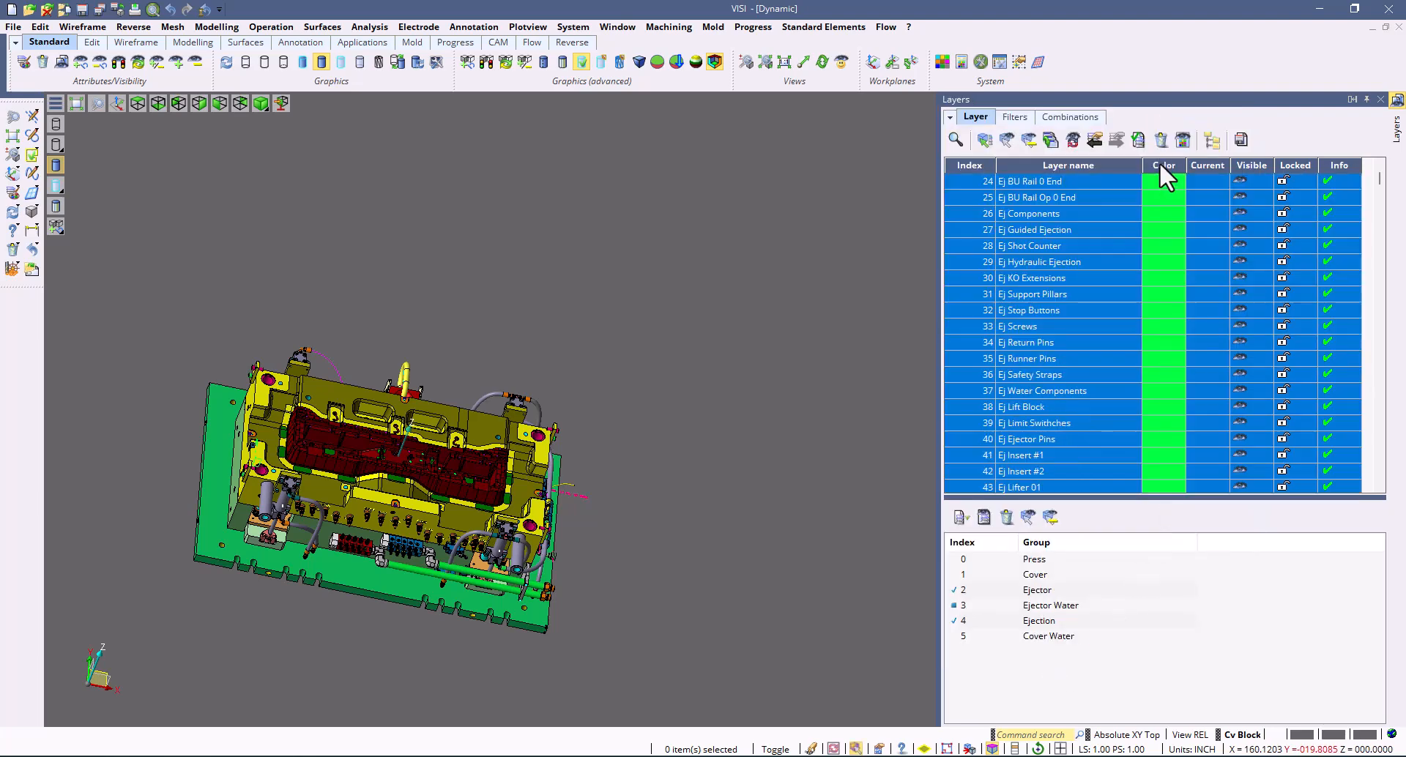
left_click(1161, 164)
left_click(1161, 165)
left_click(1160, 165)
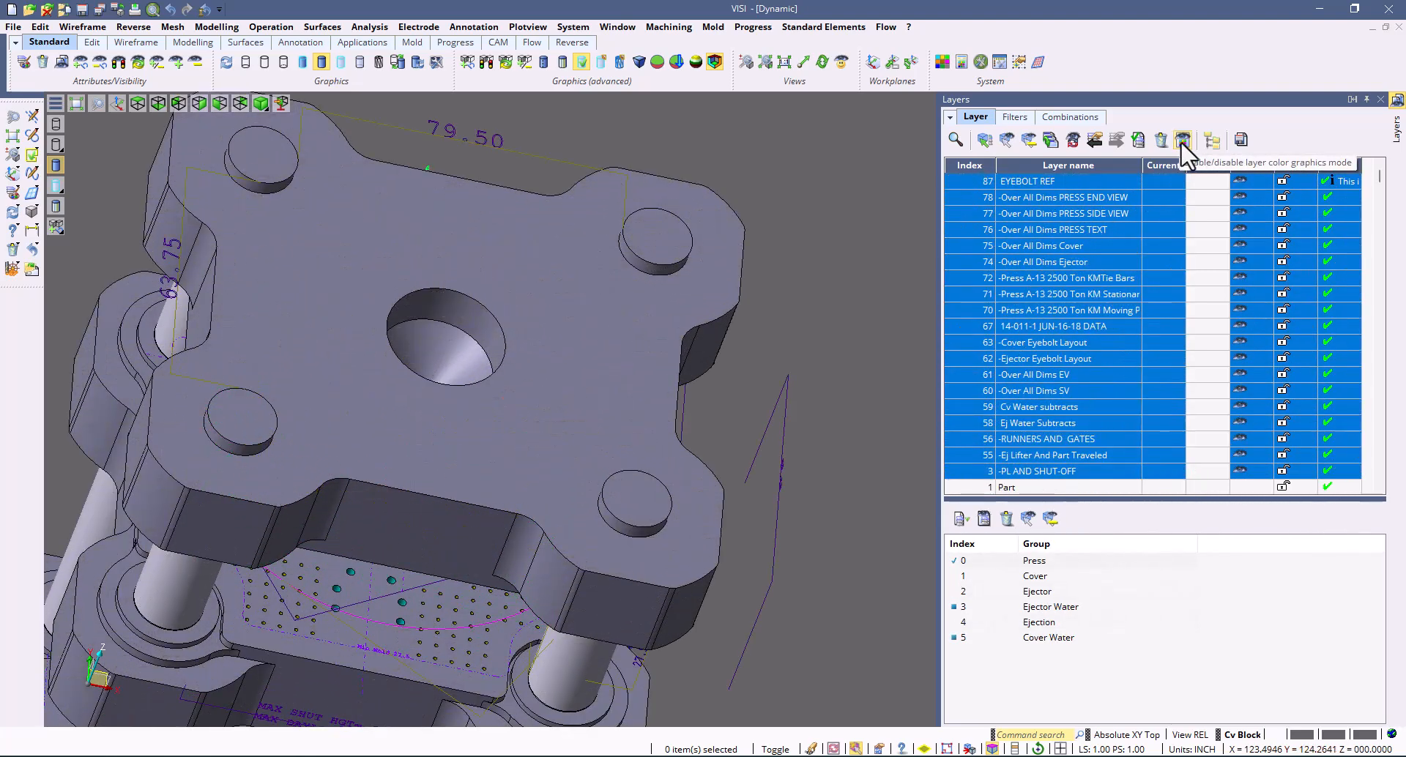
Step: Examine the Cover and Ejector groups in layer color graphics mode, and turn that mode off
left_click(1036, 577)
middle_click_drag(631, 442, 628, 352)
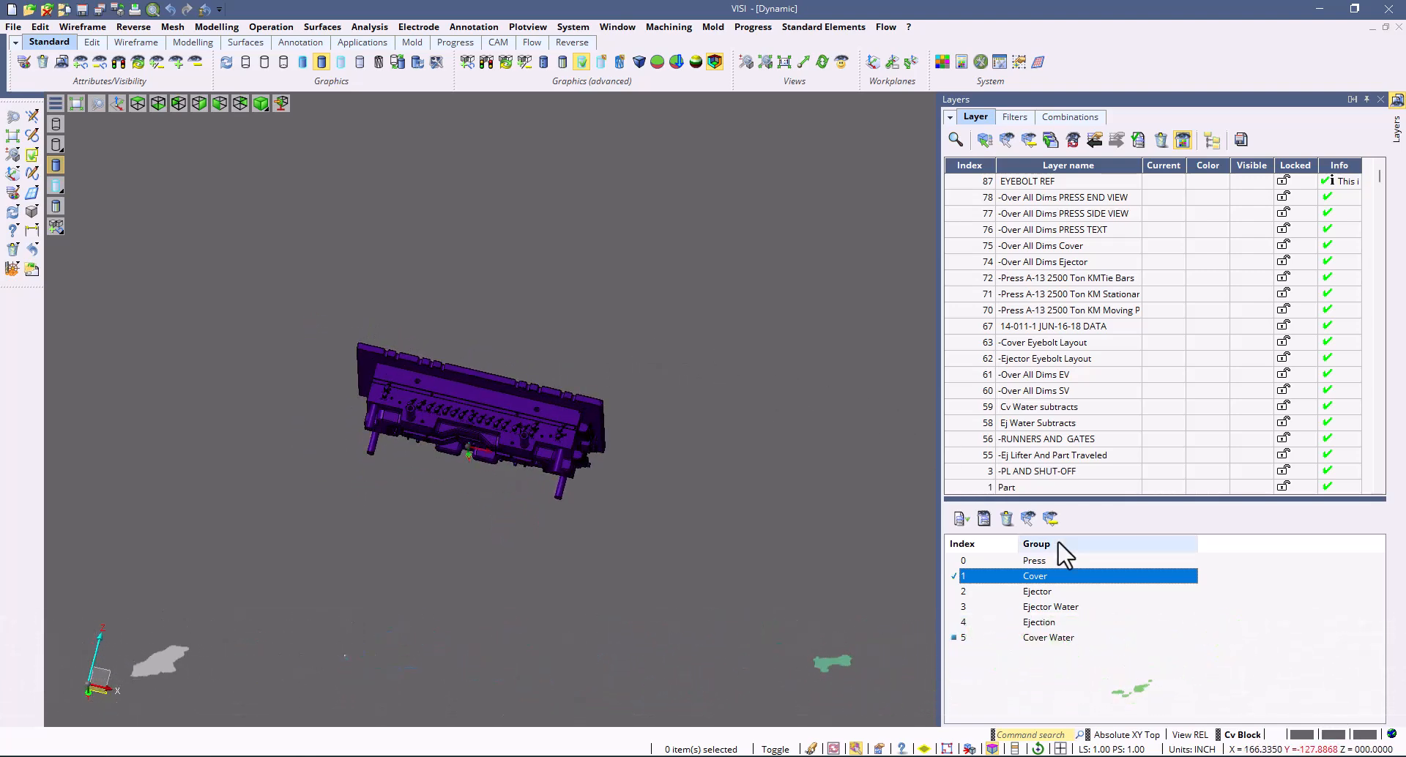
left_click(1040, 591)
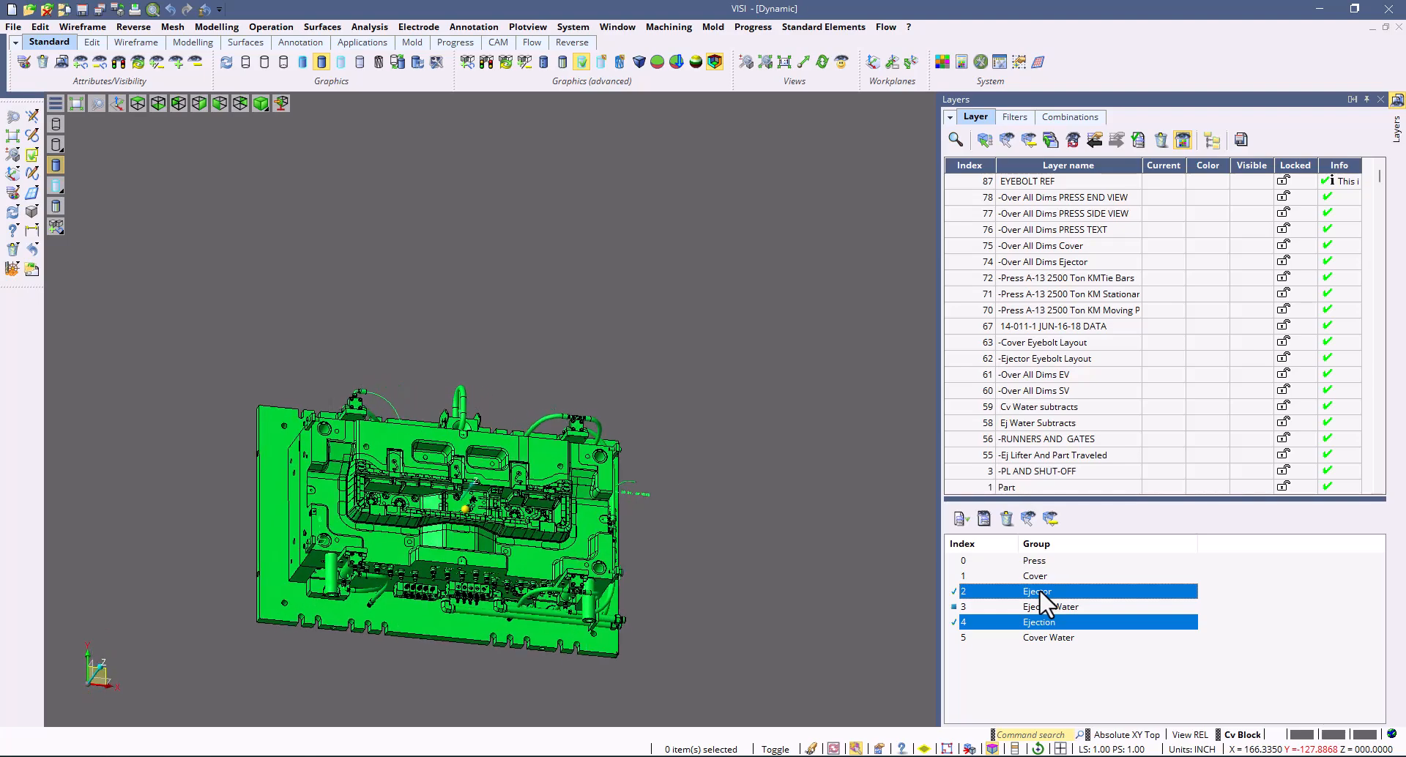
left_click(1182, 139)
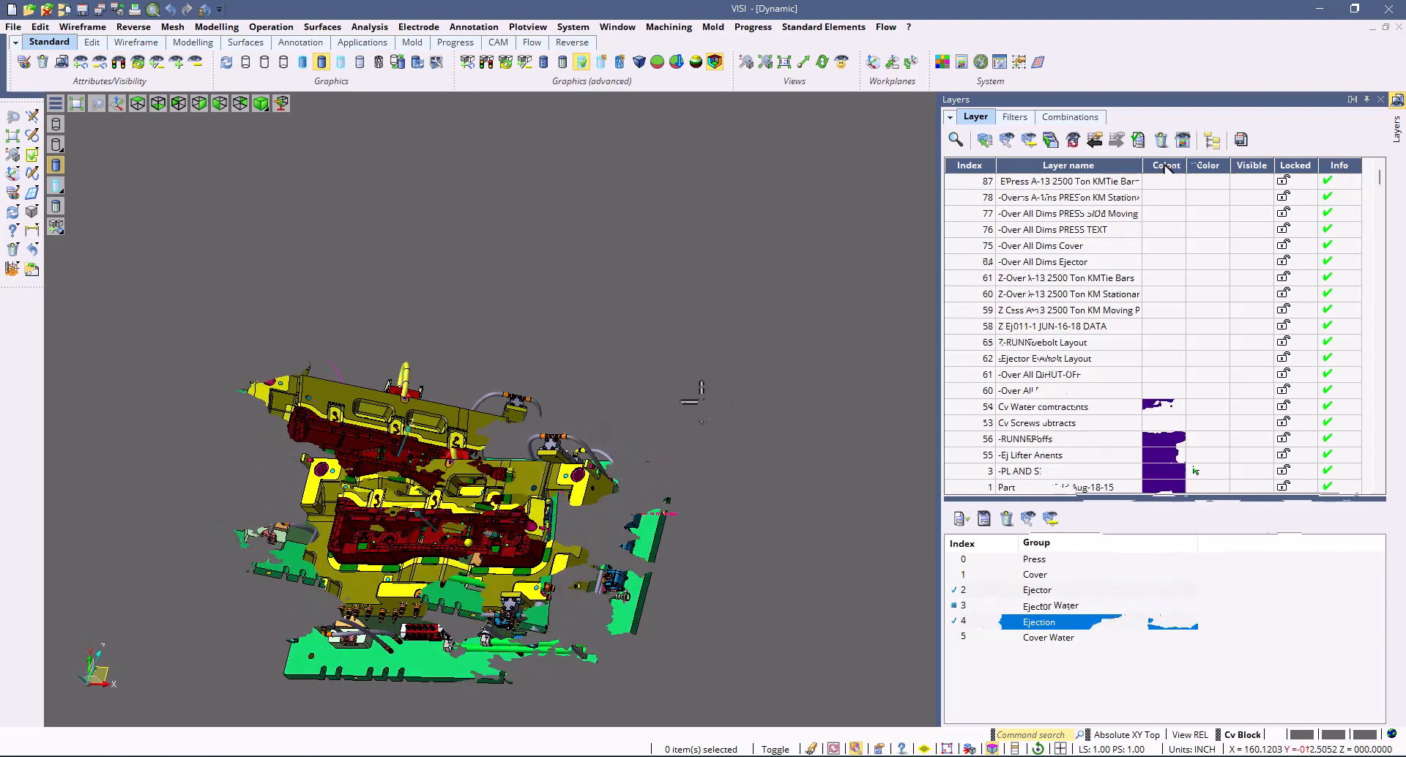
Step: Customize the layer list columns to hide the Color column
right_click(1166, 170)
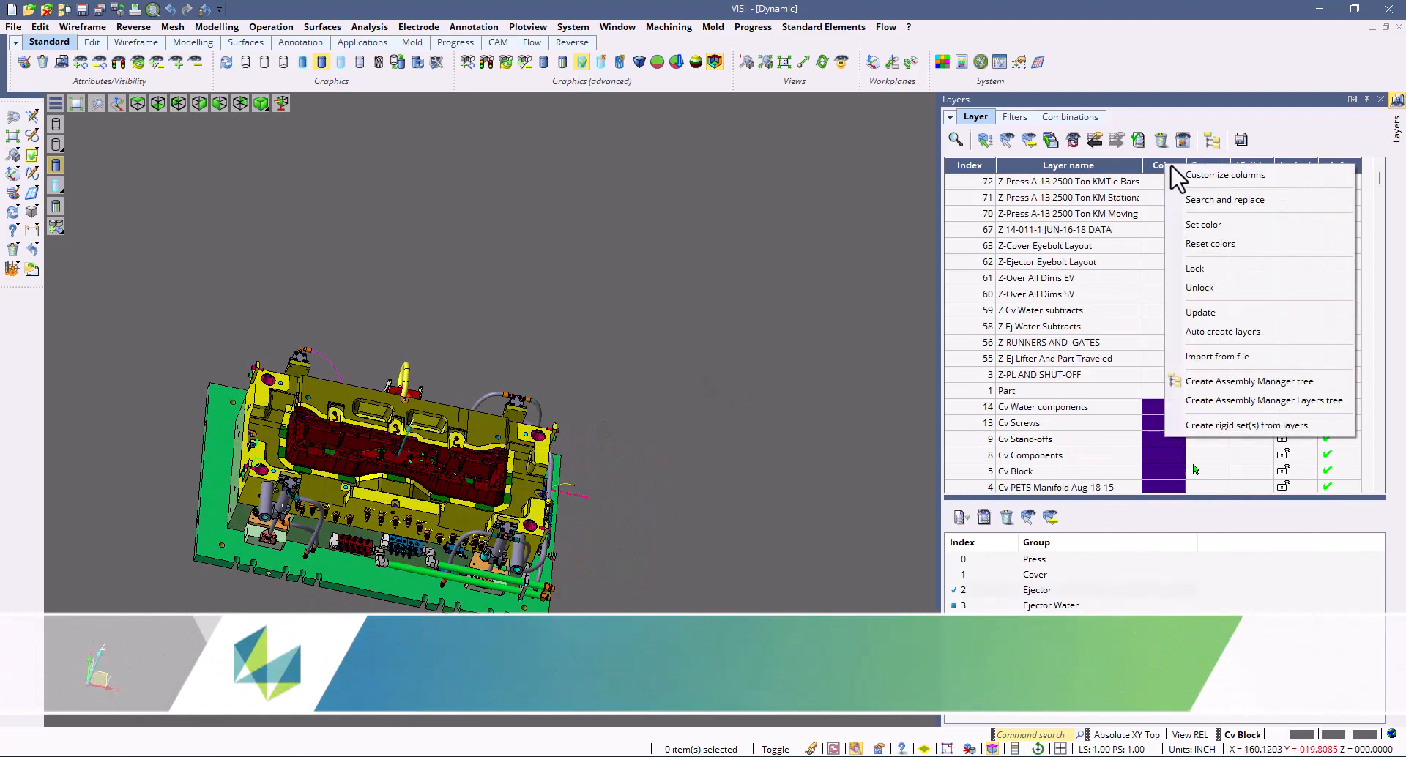
left_click(1279, 180)
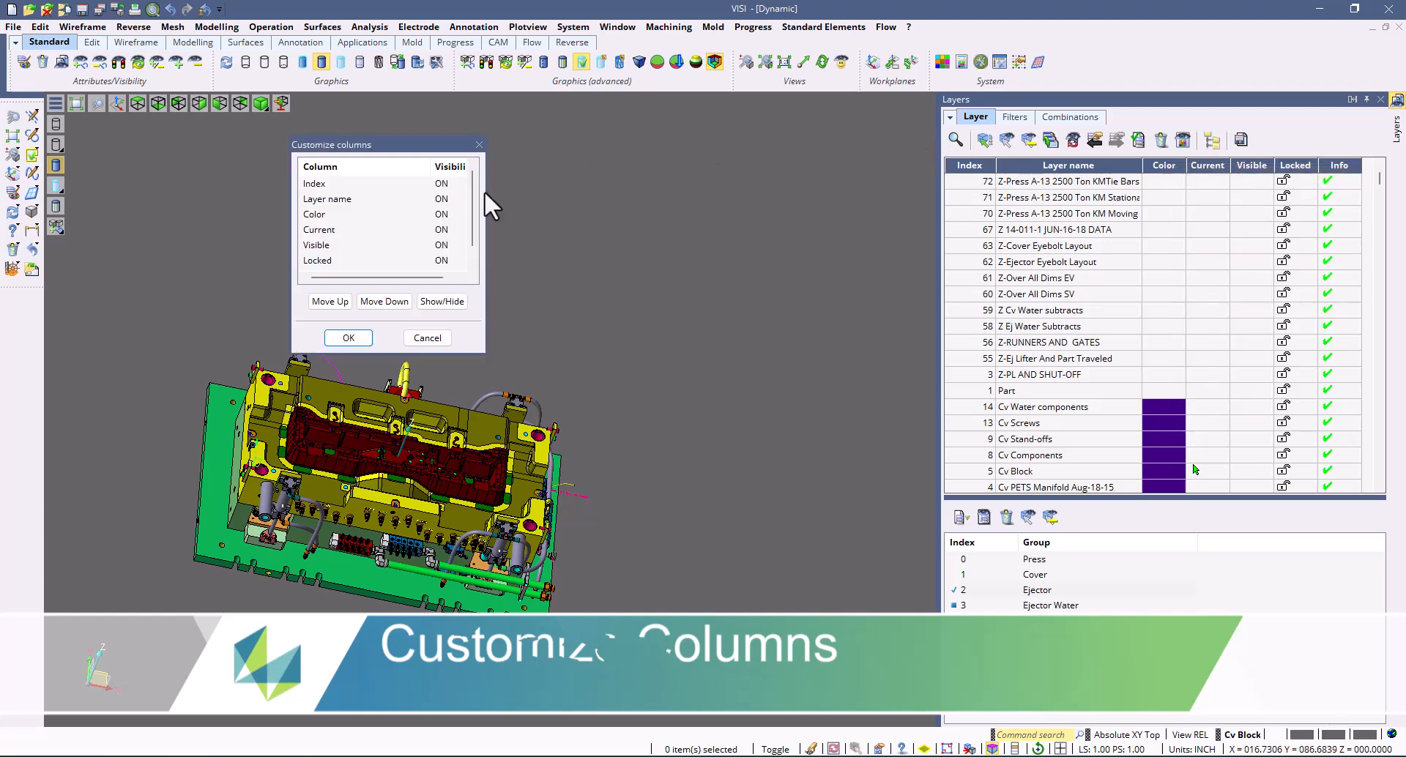
left_click(348, 215)
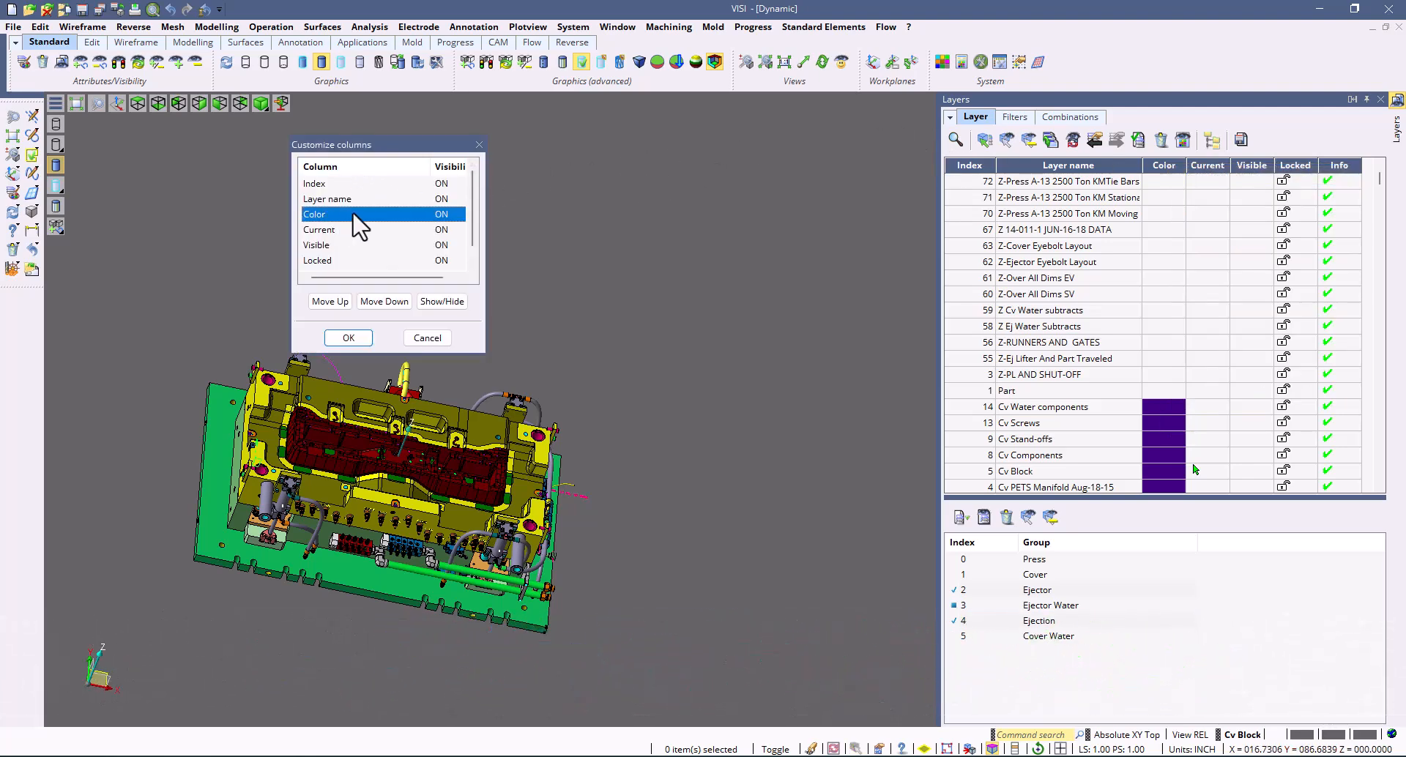
left_click(443, 302)
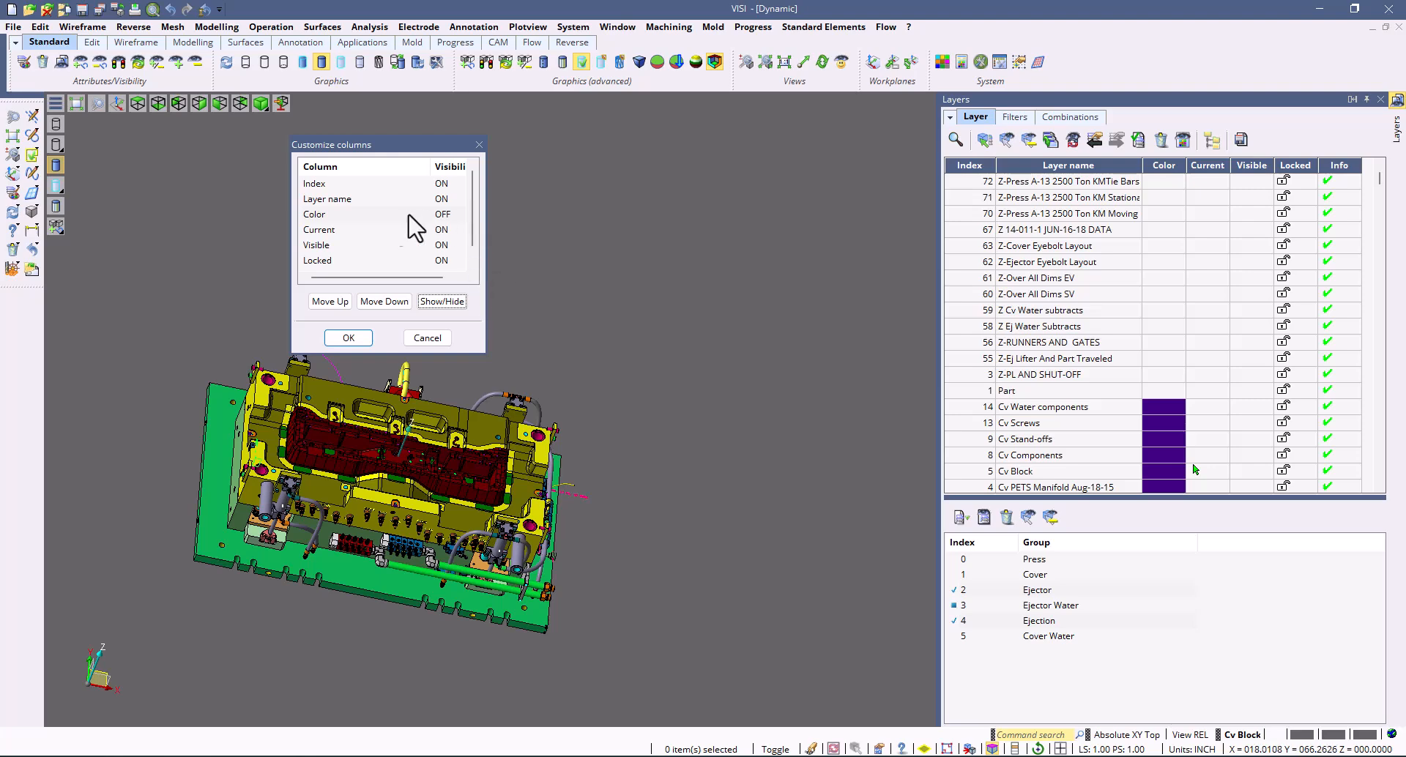
left_click(348, 338)
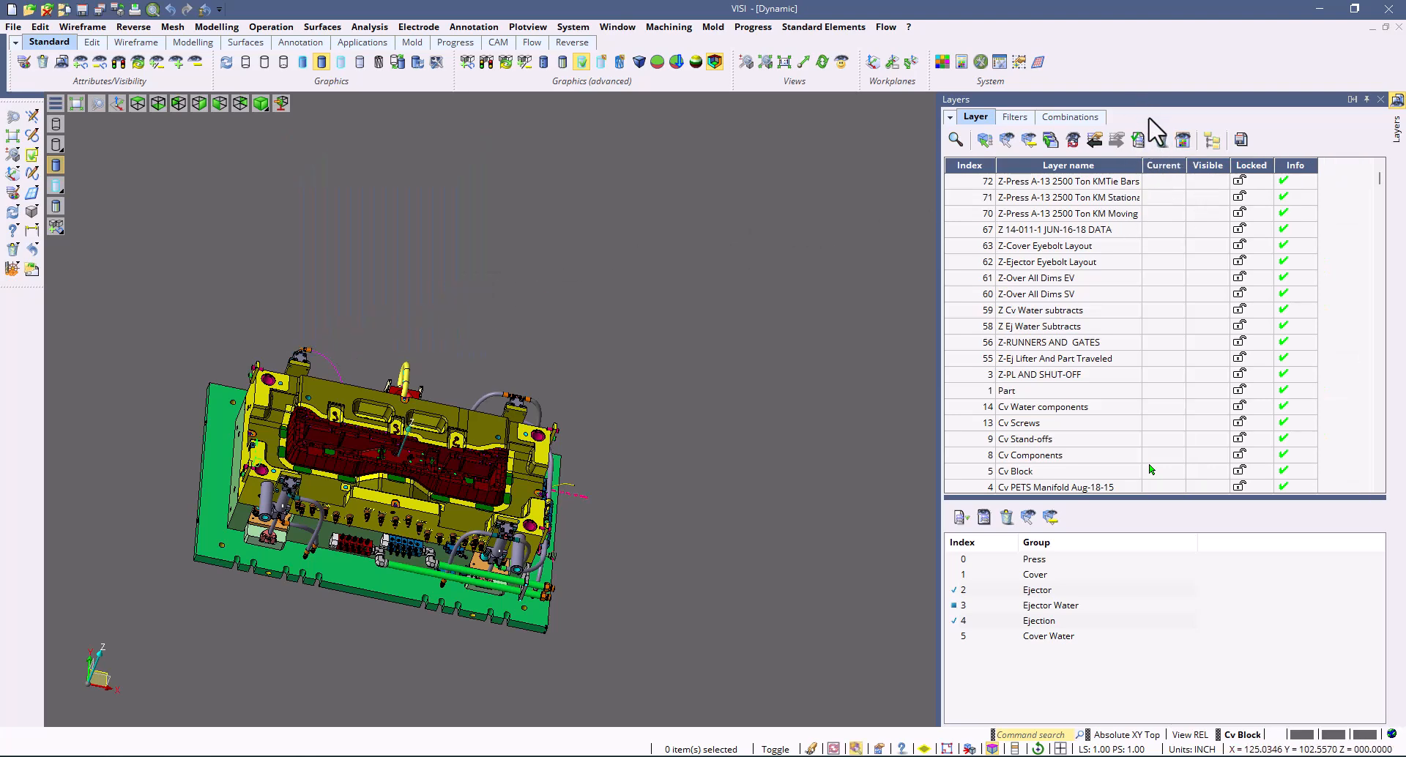
Step: Customize the layer list columns to show Color again and place it after the Current column
right_click(1082, 165)
left_click(1144, 177)
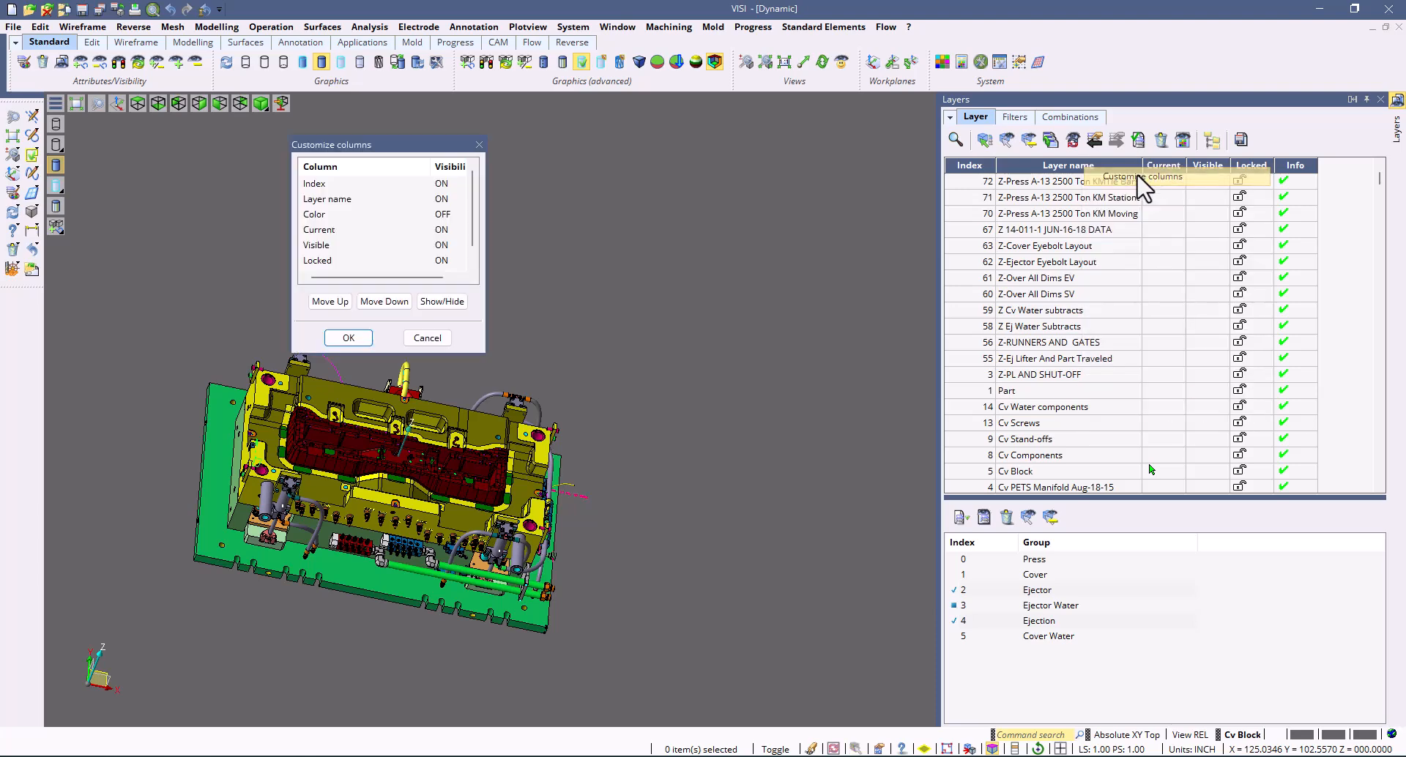
left_click(341, 216)
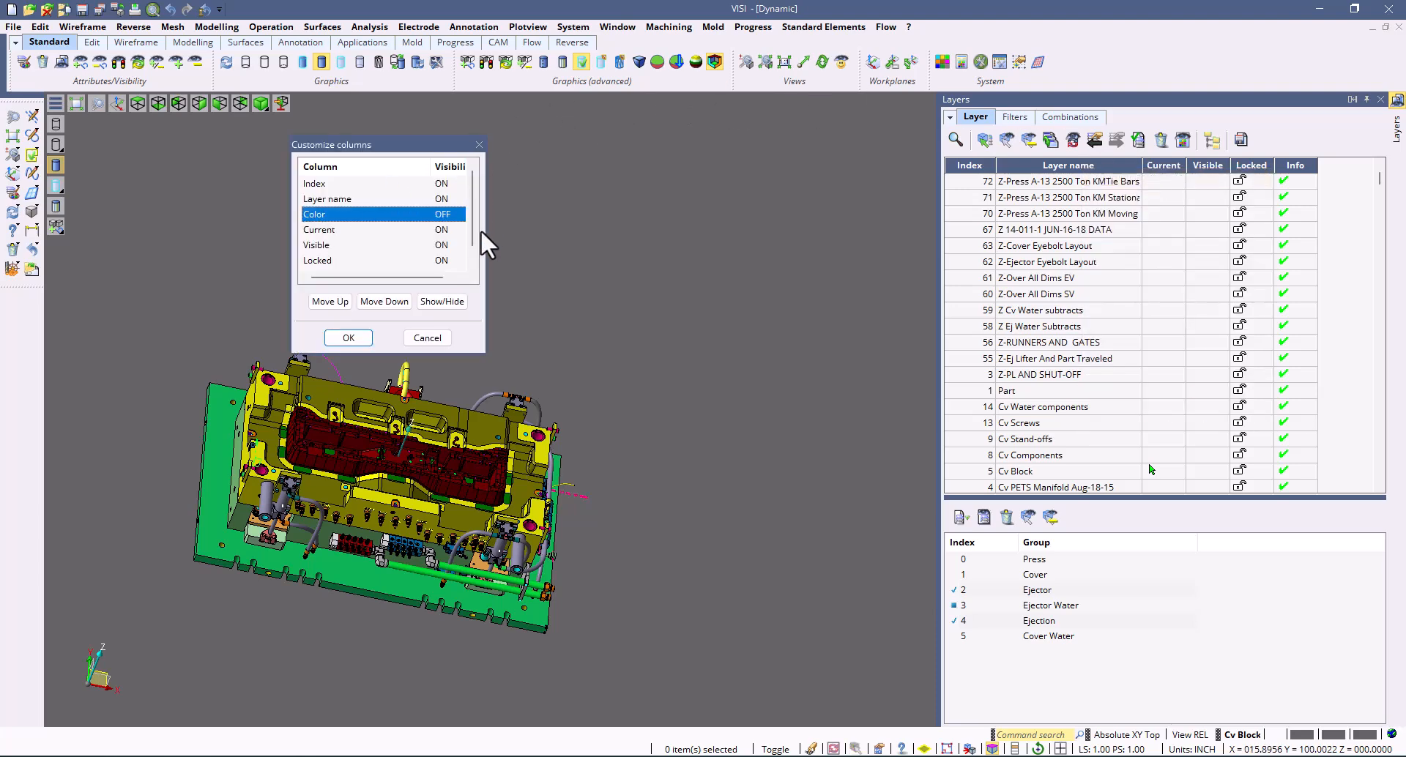
left_click(444, 302)
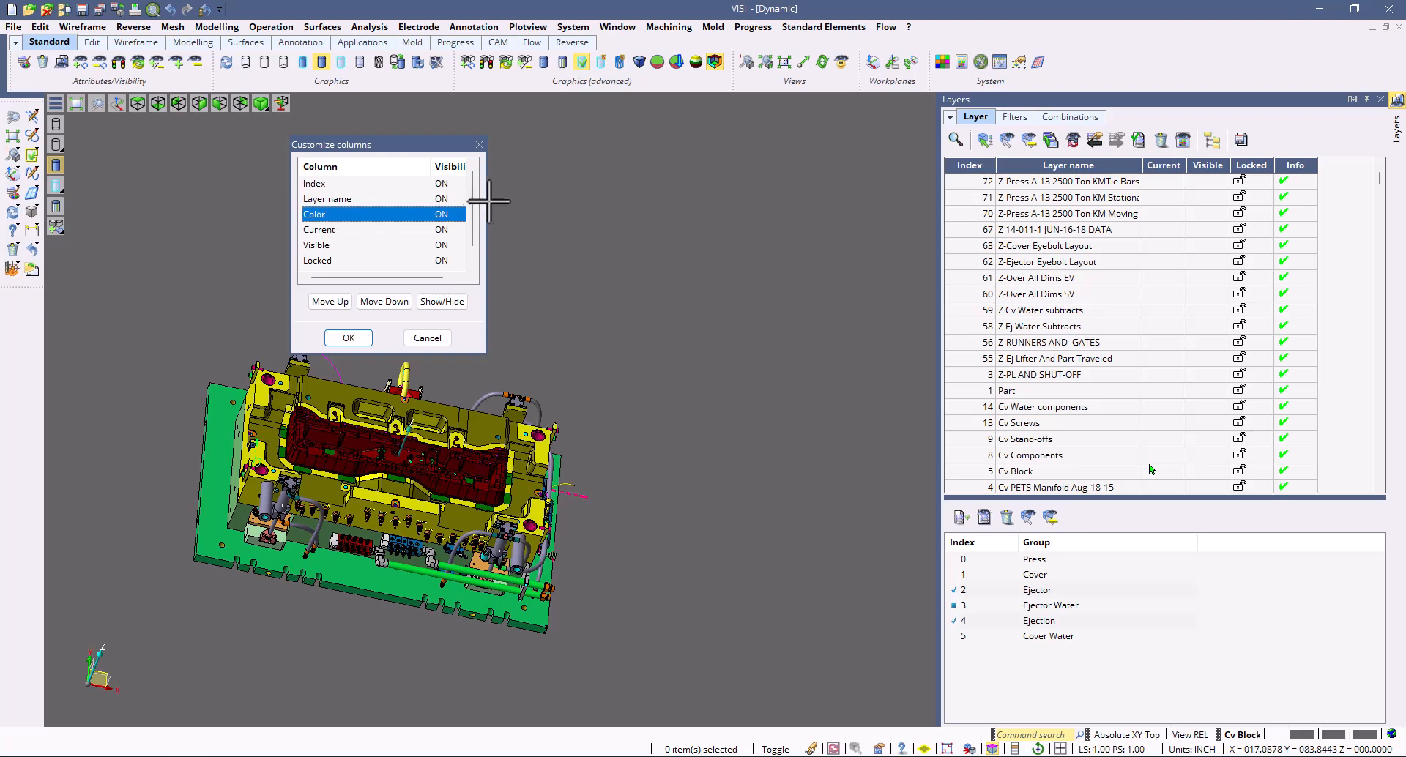
left_click(388, 302)
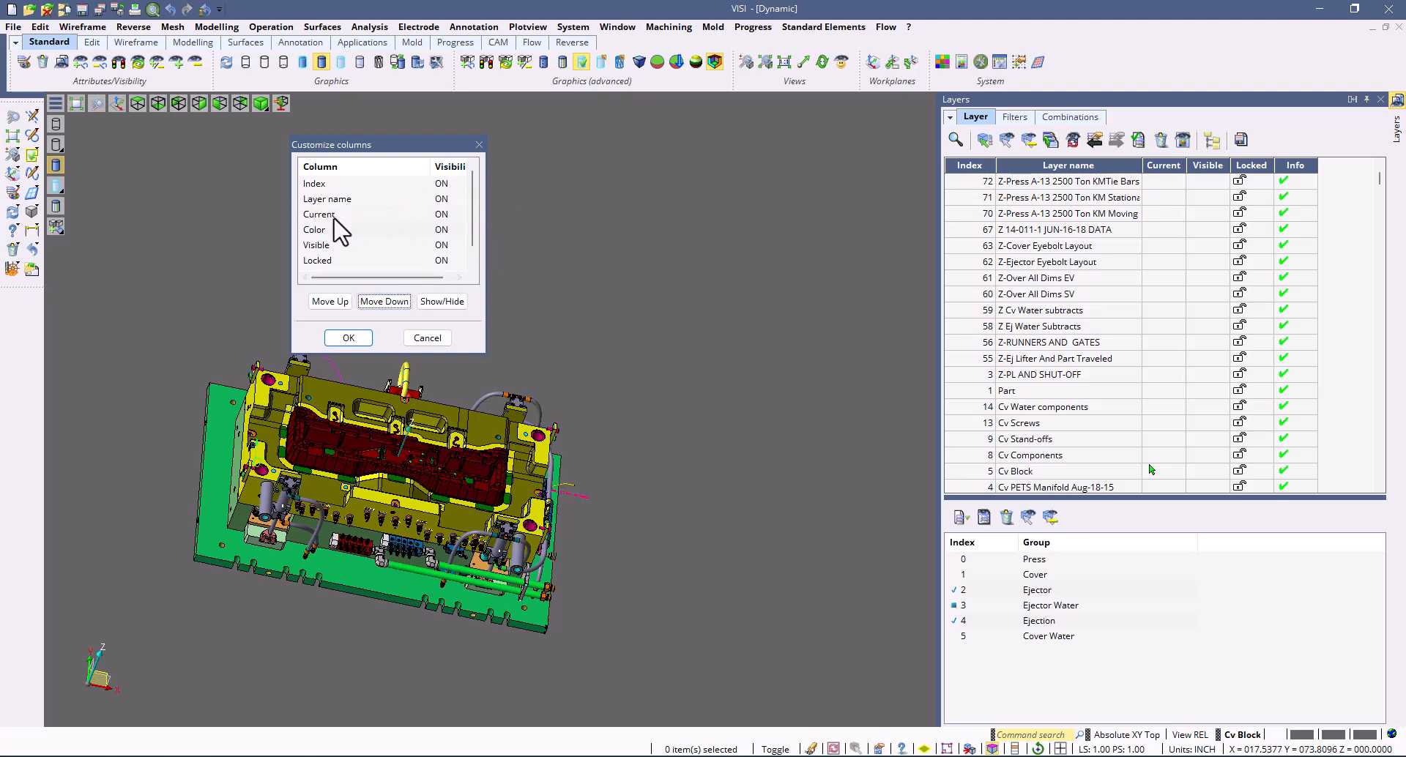
left_click(348, 338)
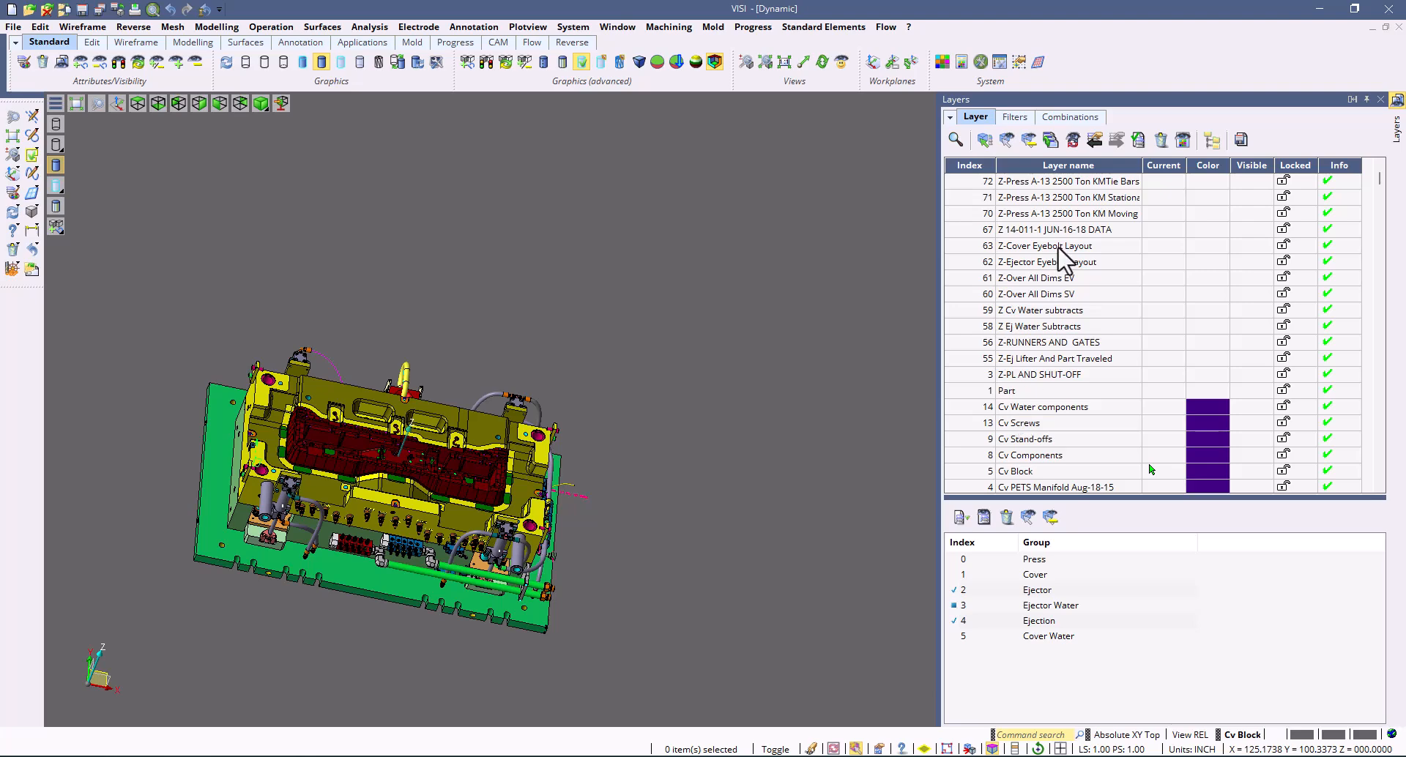
Step: Undo several recent layer selections and redo them to return to the Ejector group display
left_click(1092, 139)
left_click(1092, 139)
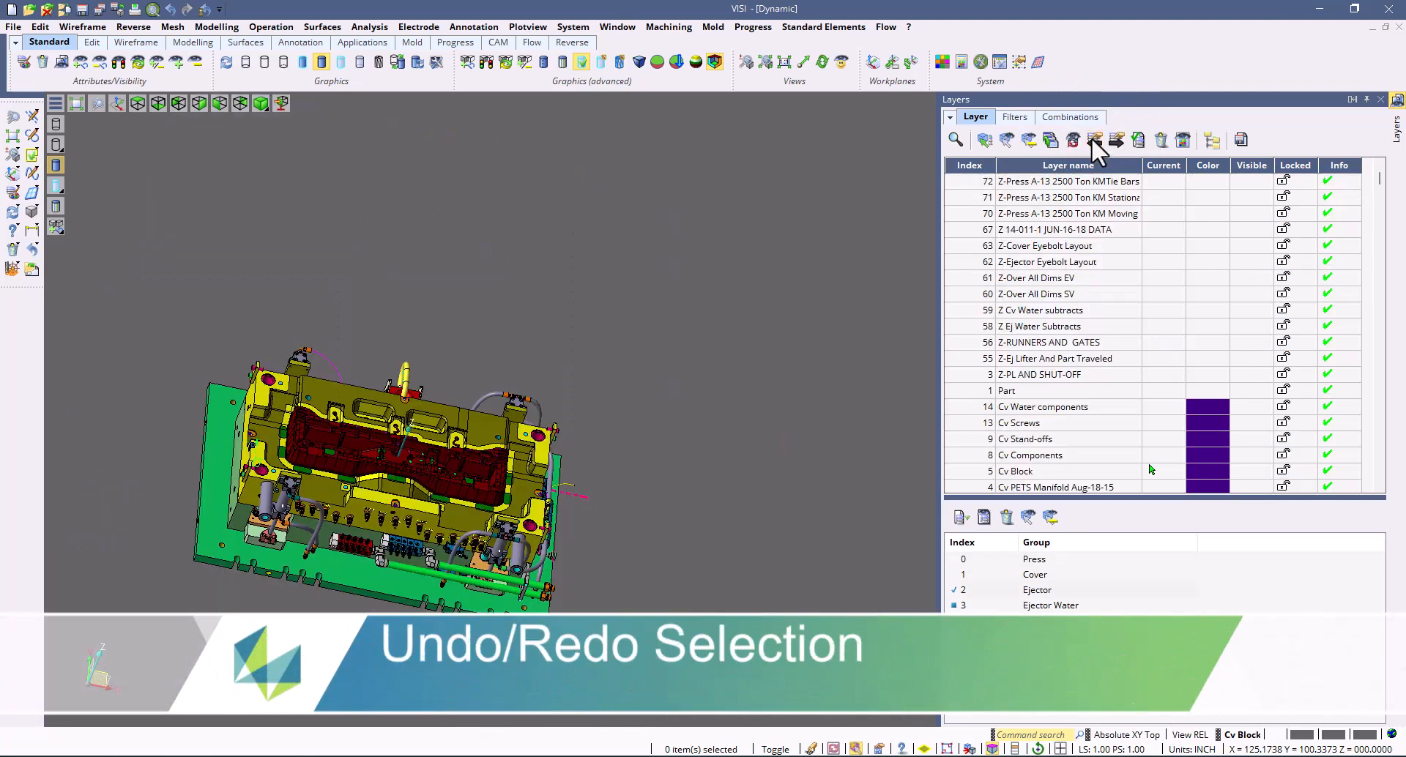
left_click(1092, 140)
left_click(1092, 139)
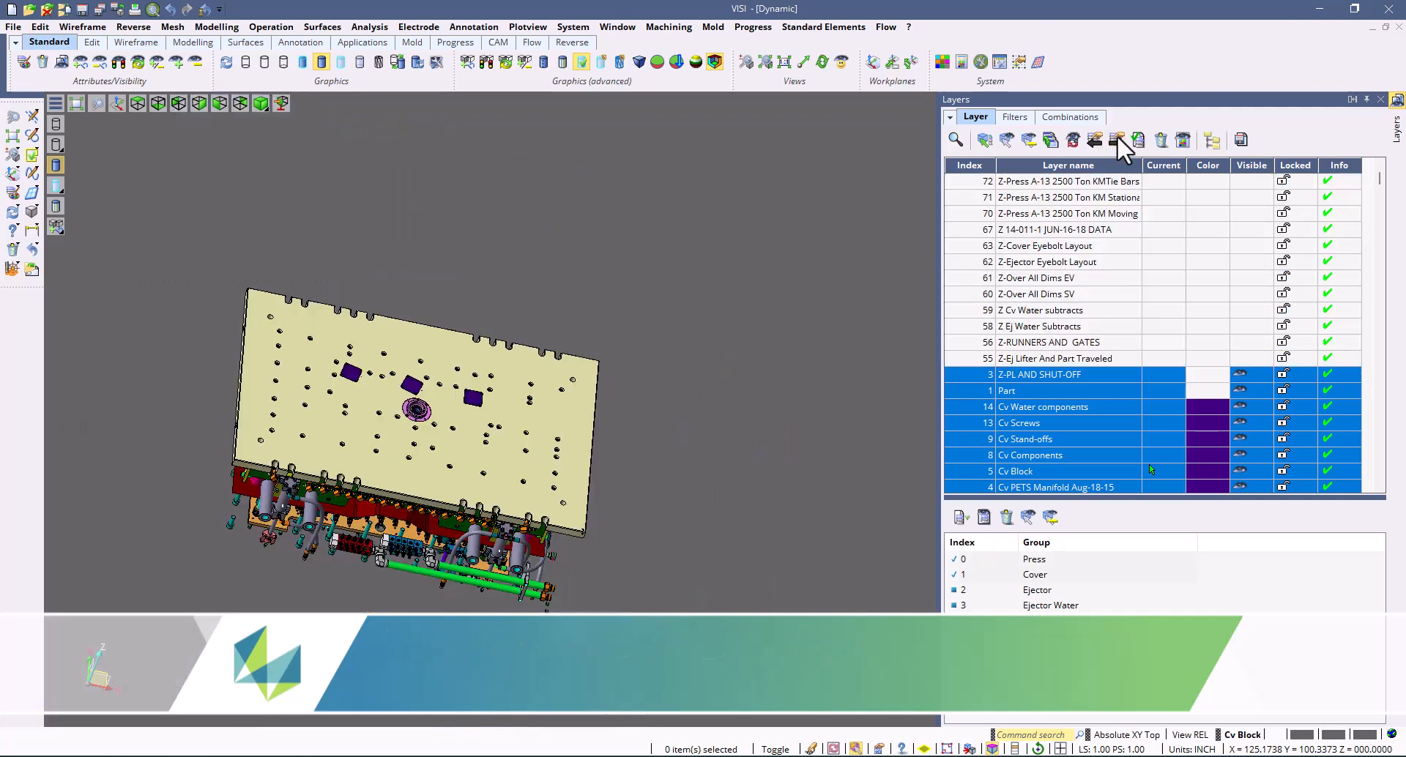
left_click(1117, 138)
left_click(1118, 138)
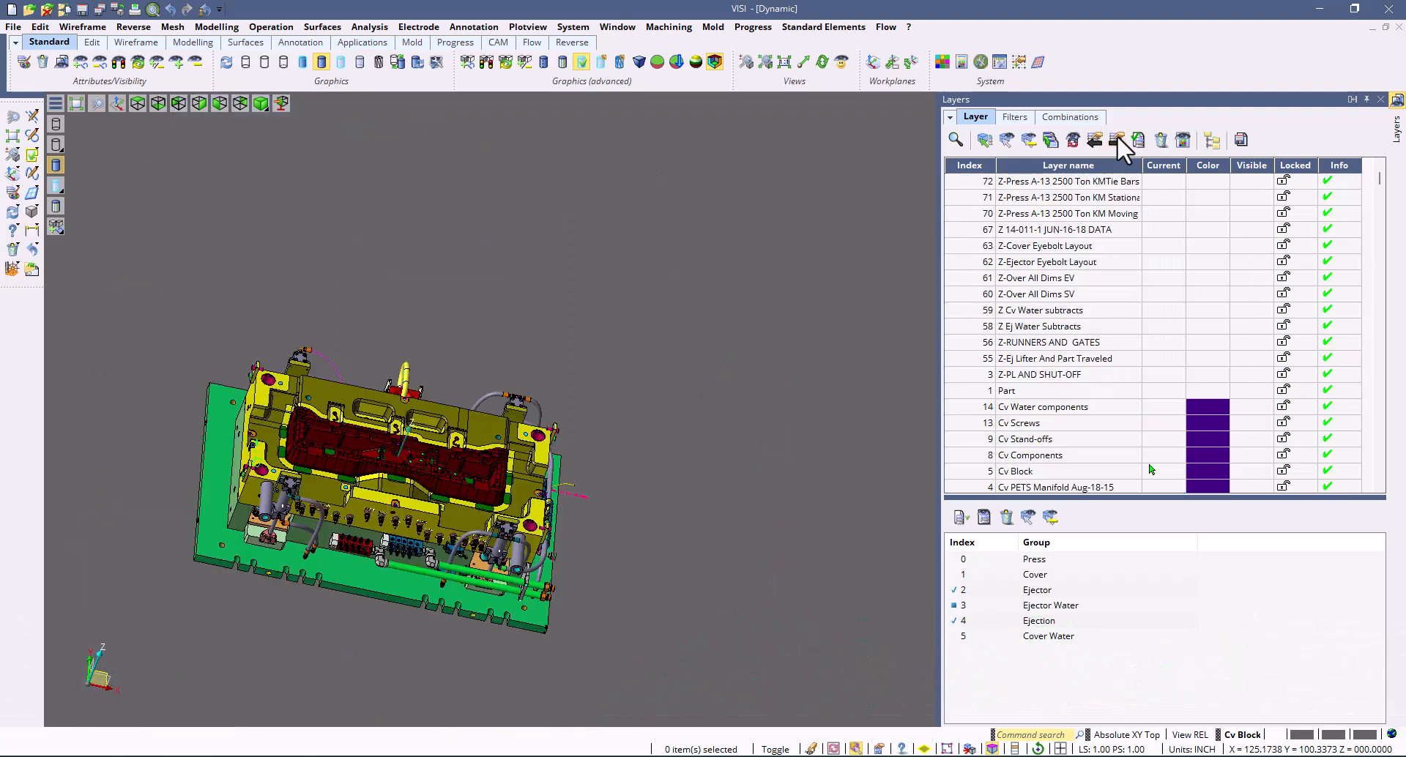
Step: Filter the layer list by group, review the Ejector, Cover and Ejector Water layers, and turn the filter off
left_click(984, 518)
scroll(1056, 269, "down", 5)
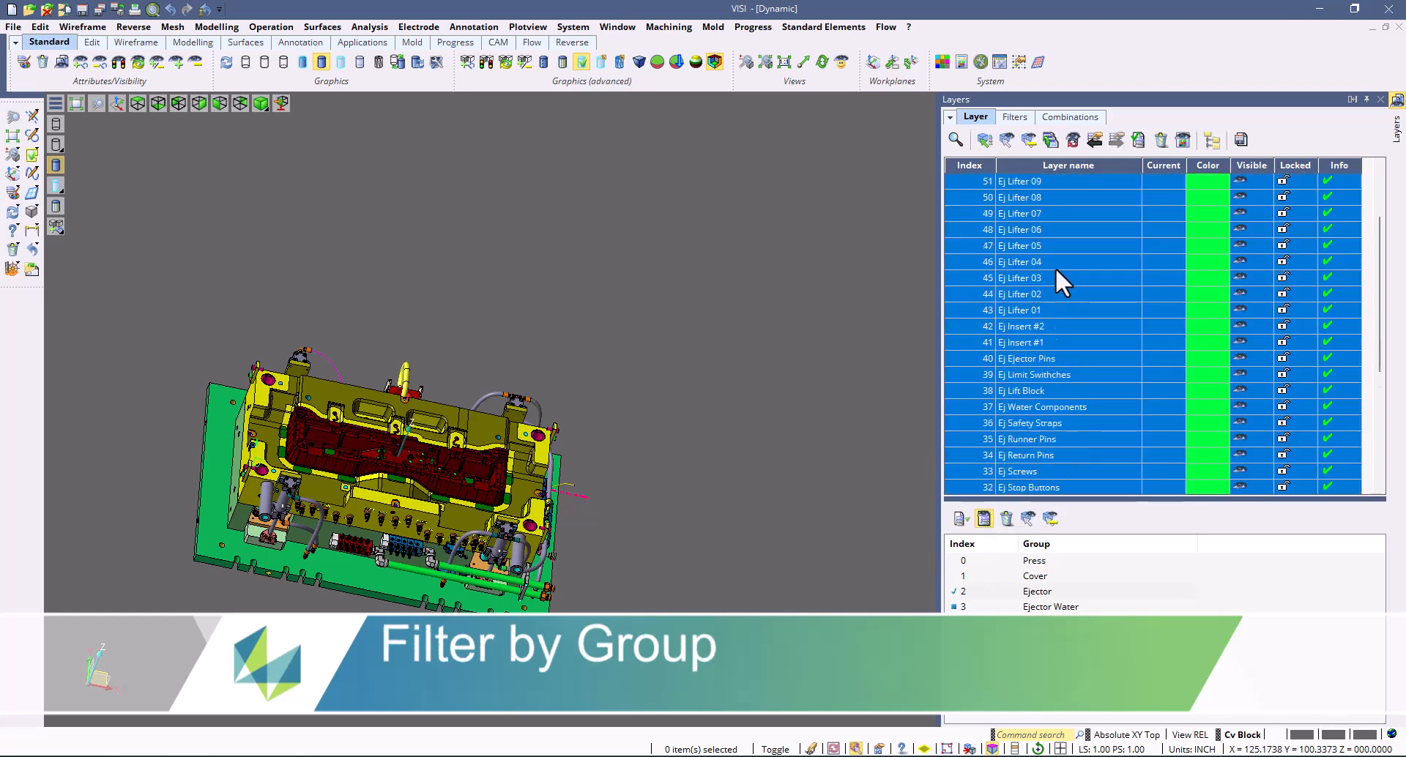
scroll(1056, 274, "up", 5)
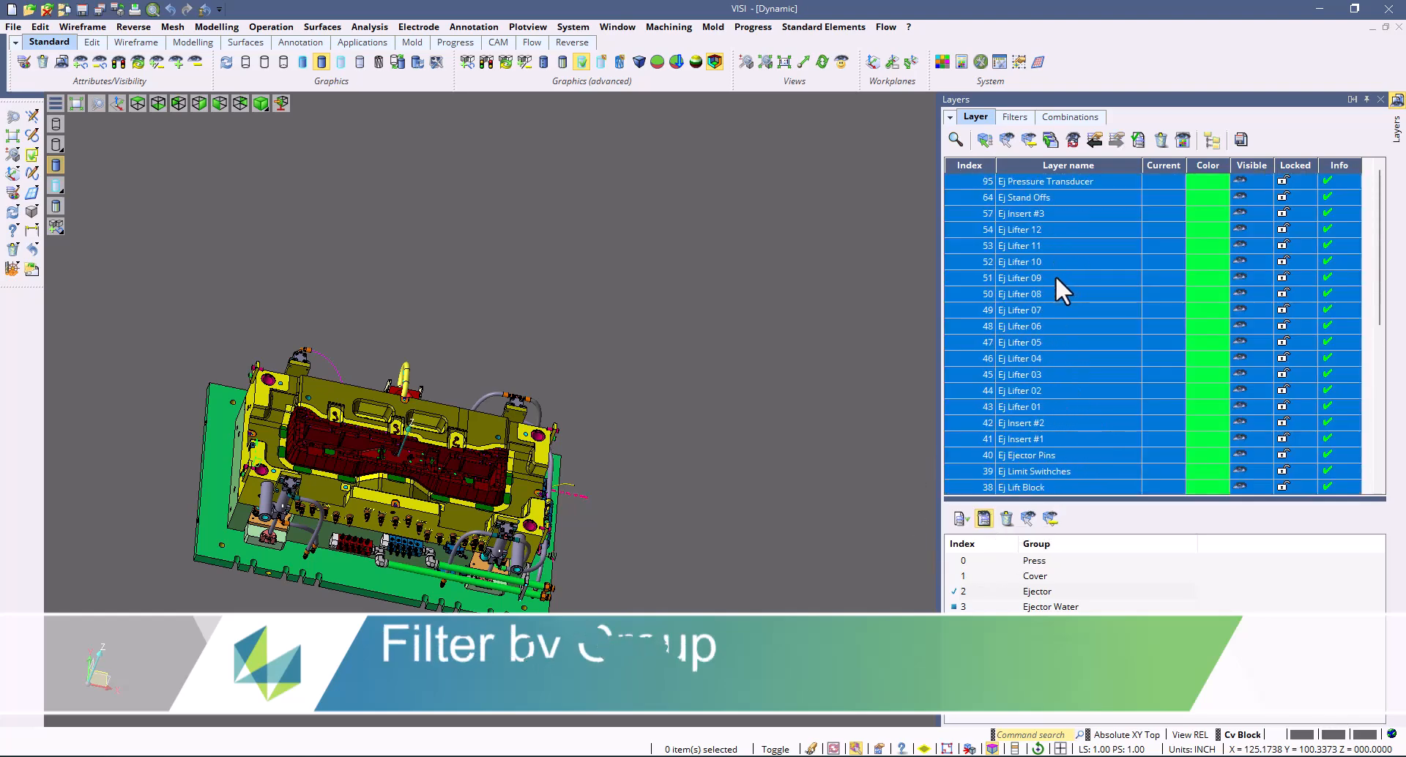
left_click(1035, 576)
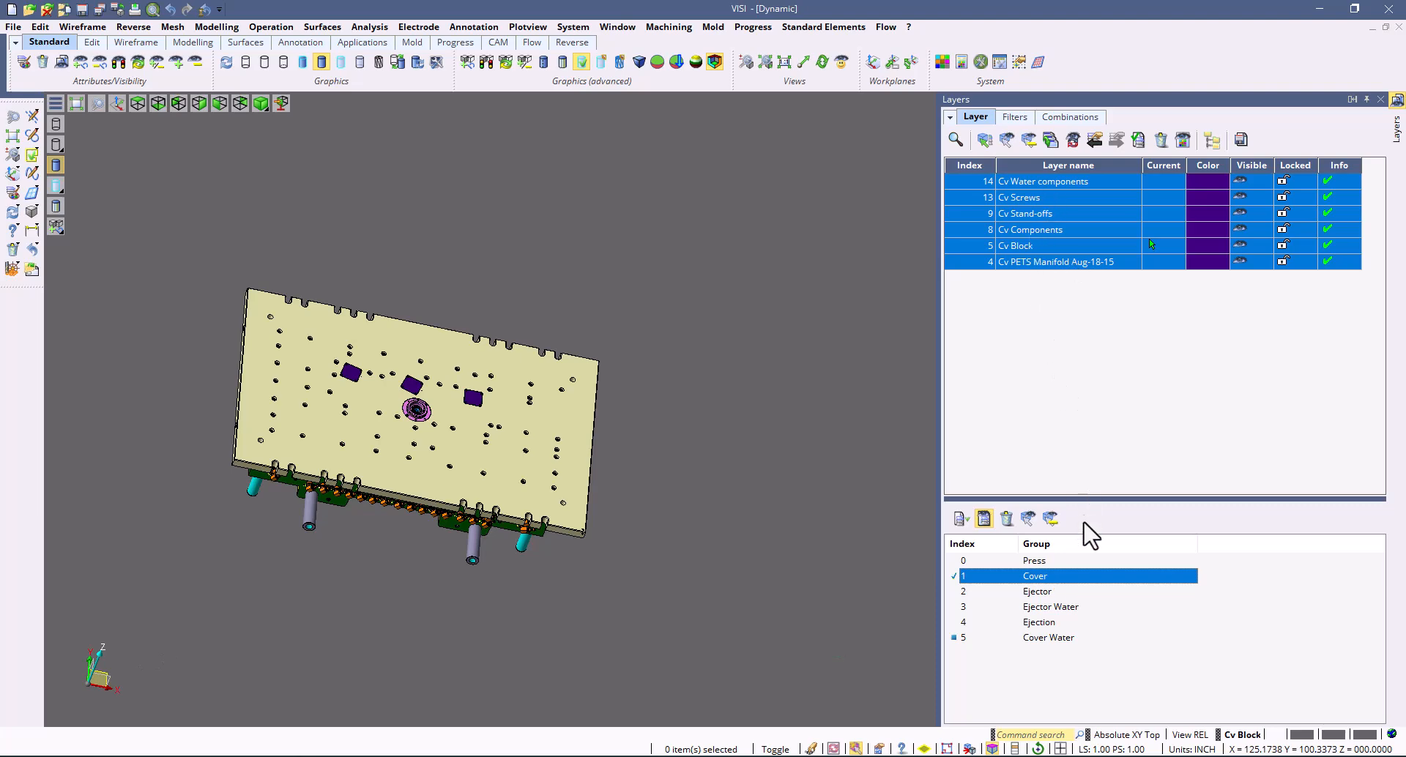
left_click(1052, 607)
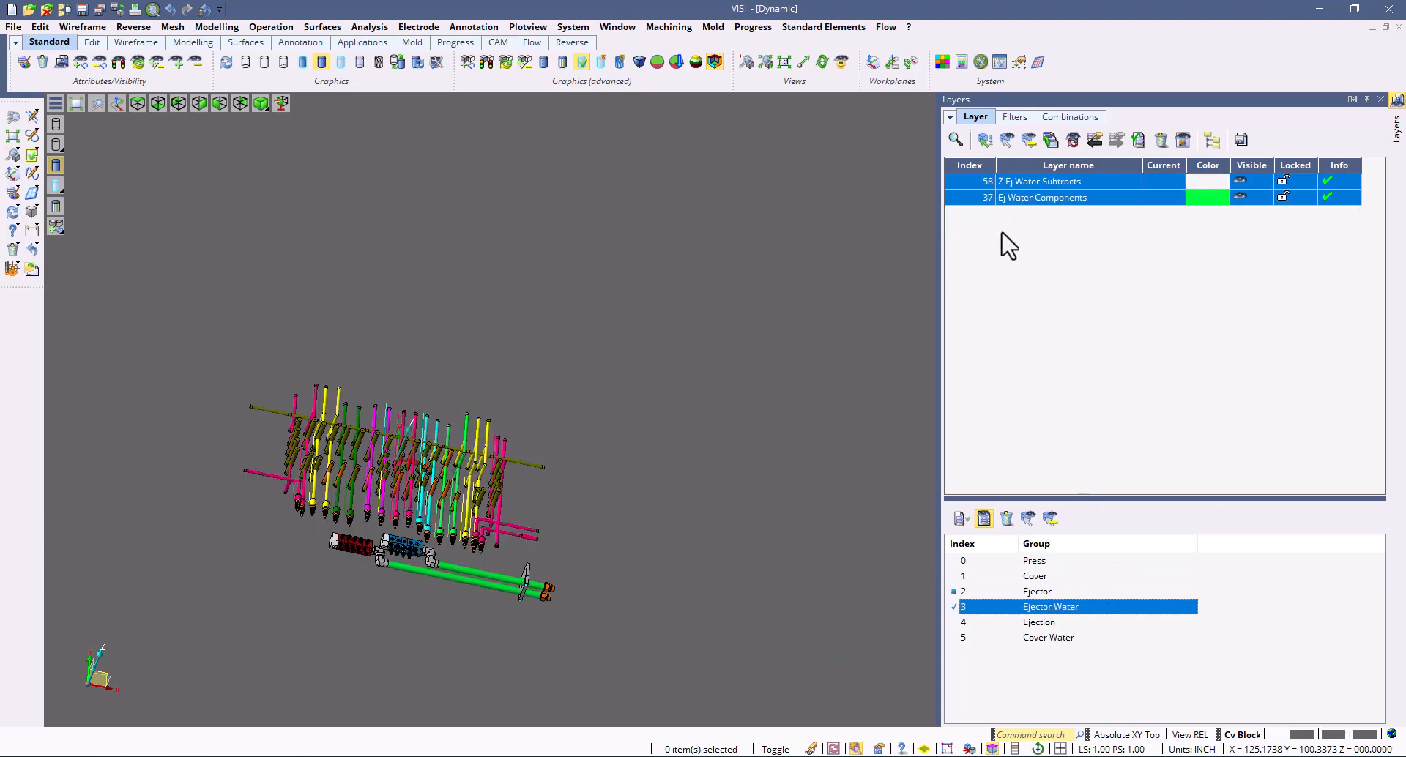
left_click(983, 518)
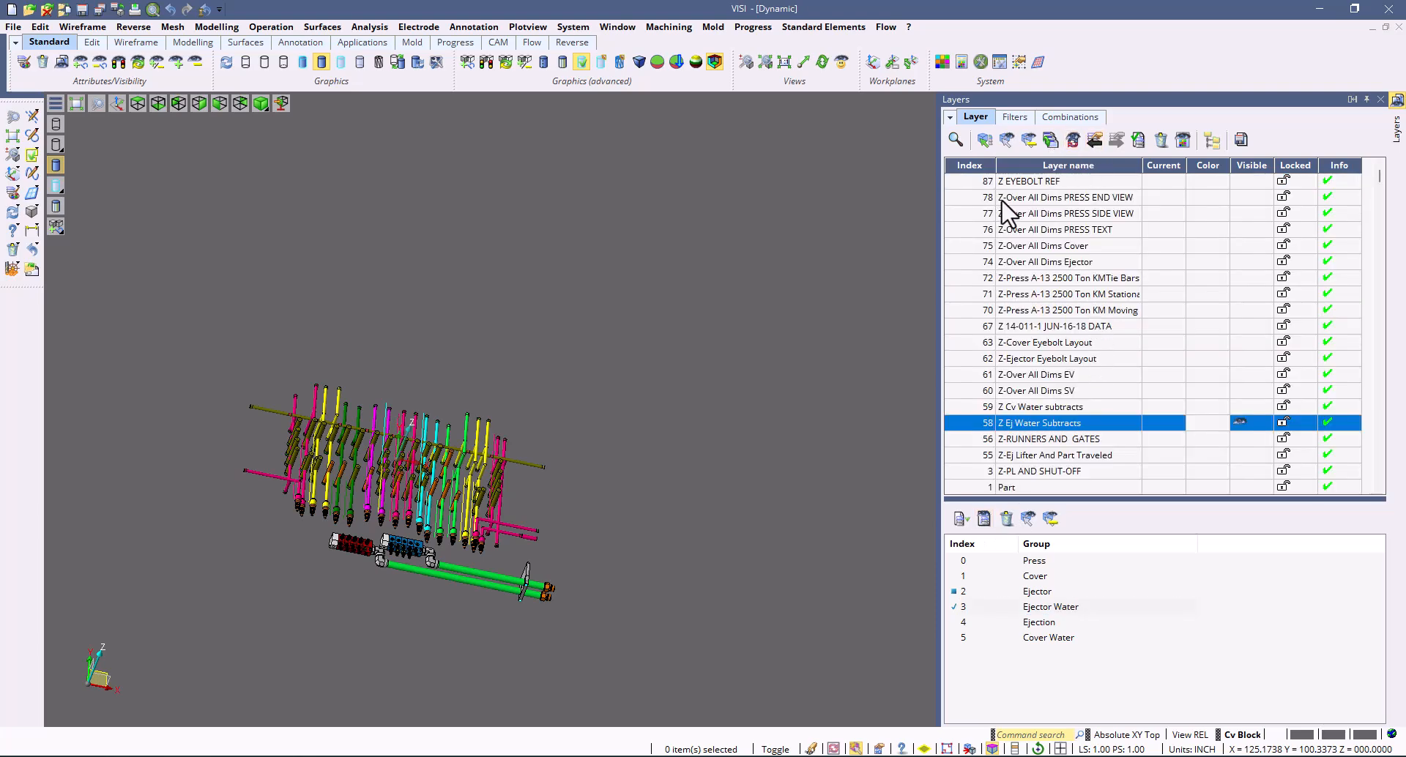
Step: Search the layer names for Z
right_click(1033, 164)
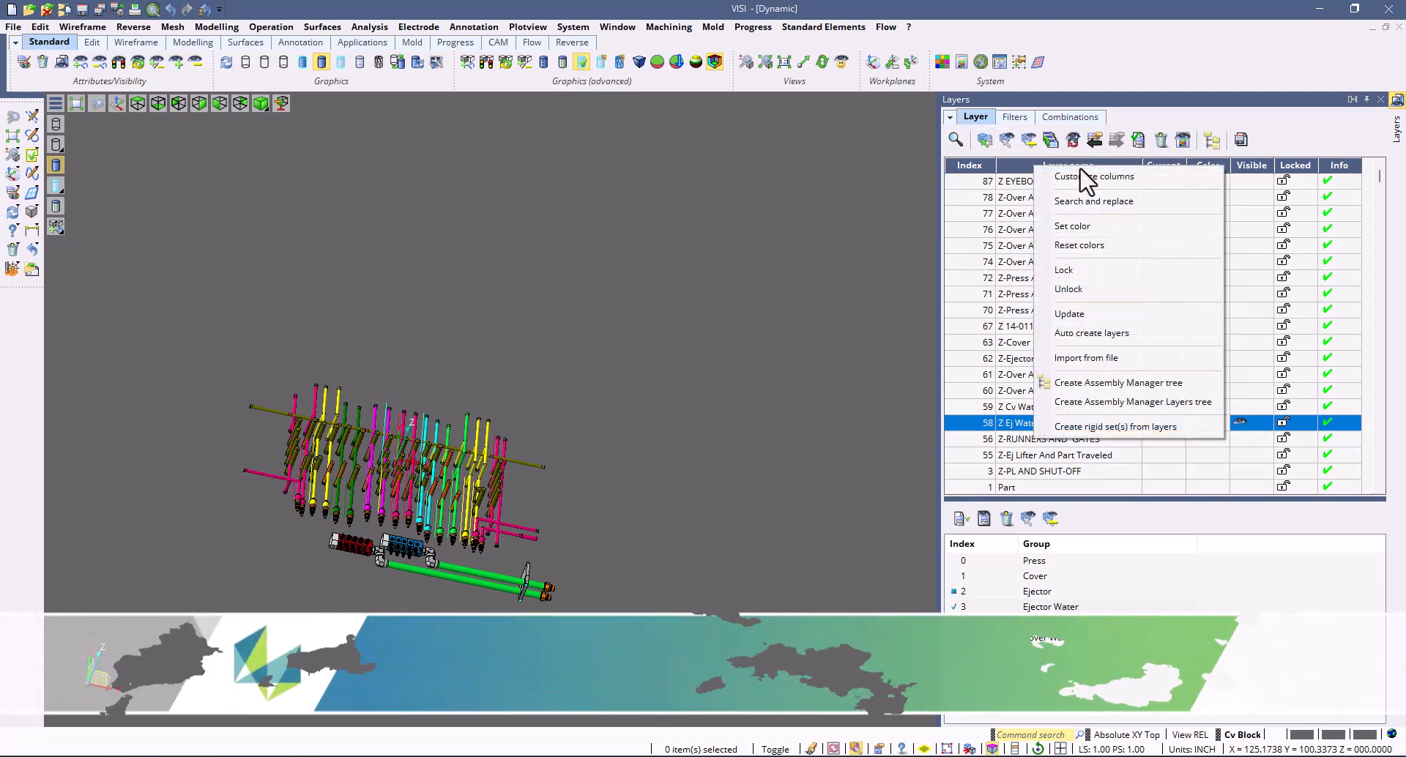
left_click(1125, 206)
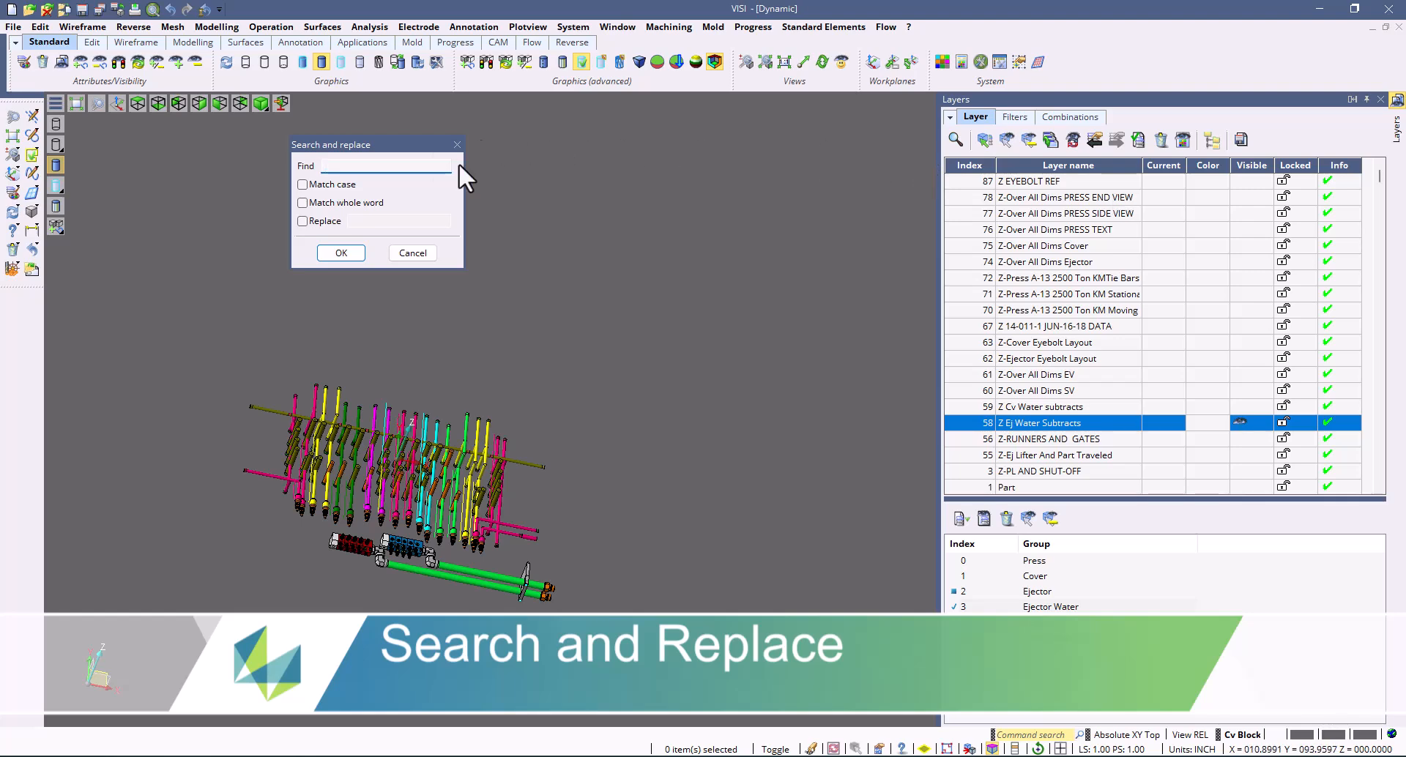
type("Z")
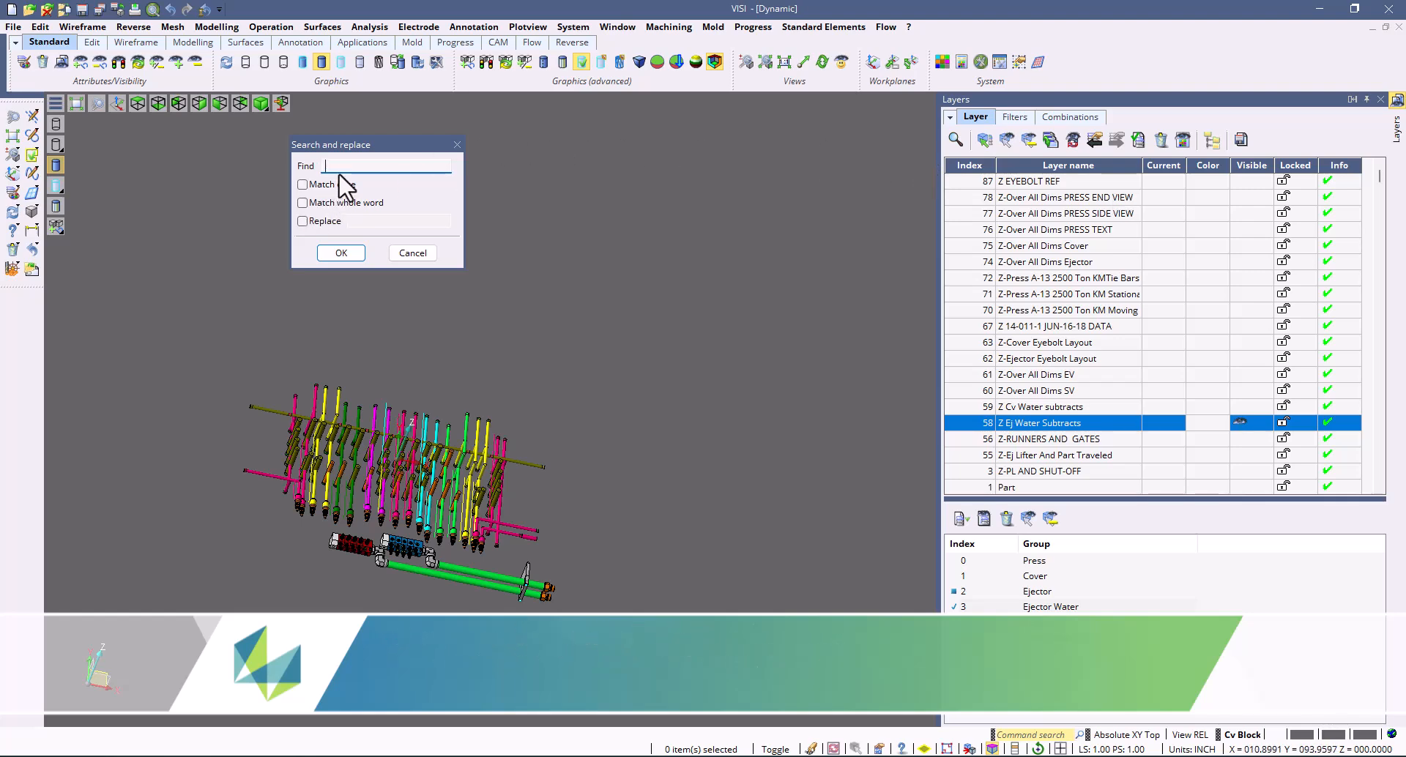
left_click(340, 253)
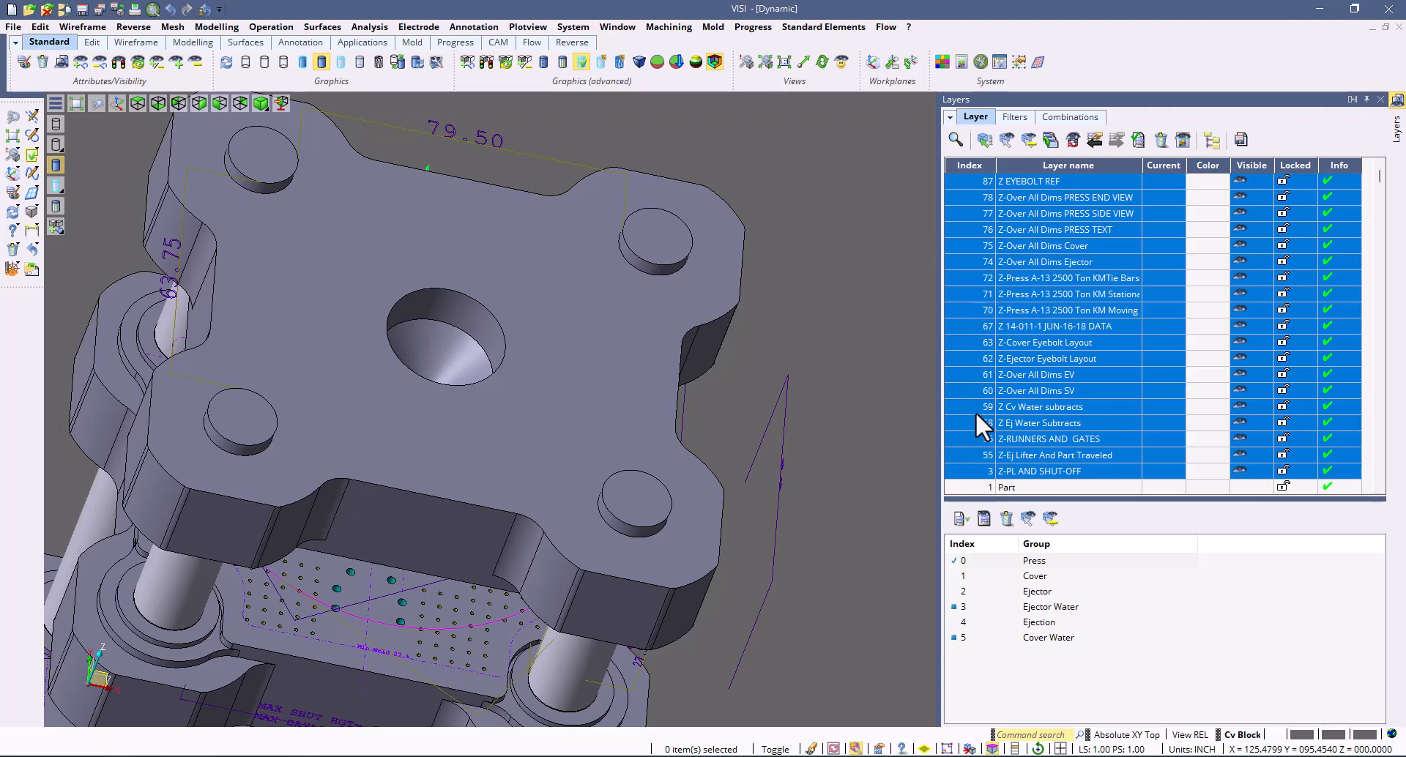
Step: Replace the text Z in the selected layer names with nothing to strip the prefix
right_click(1034, 160)
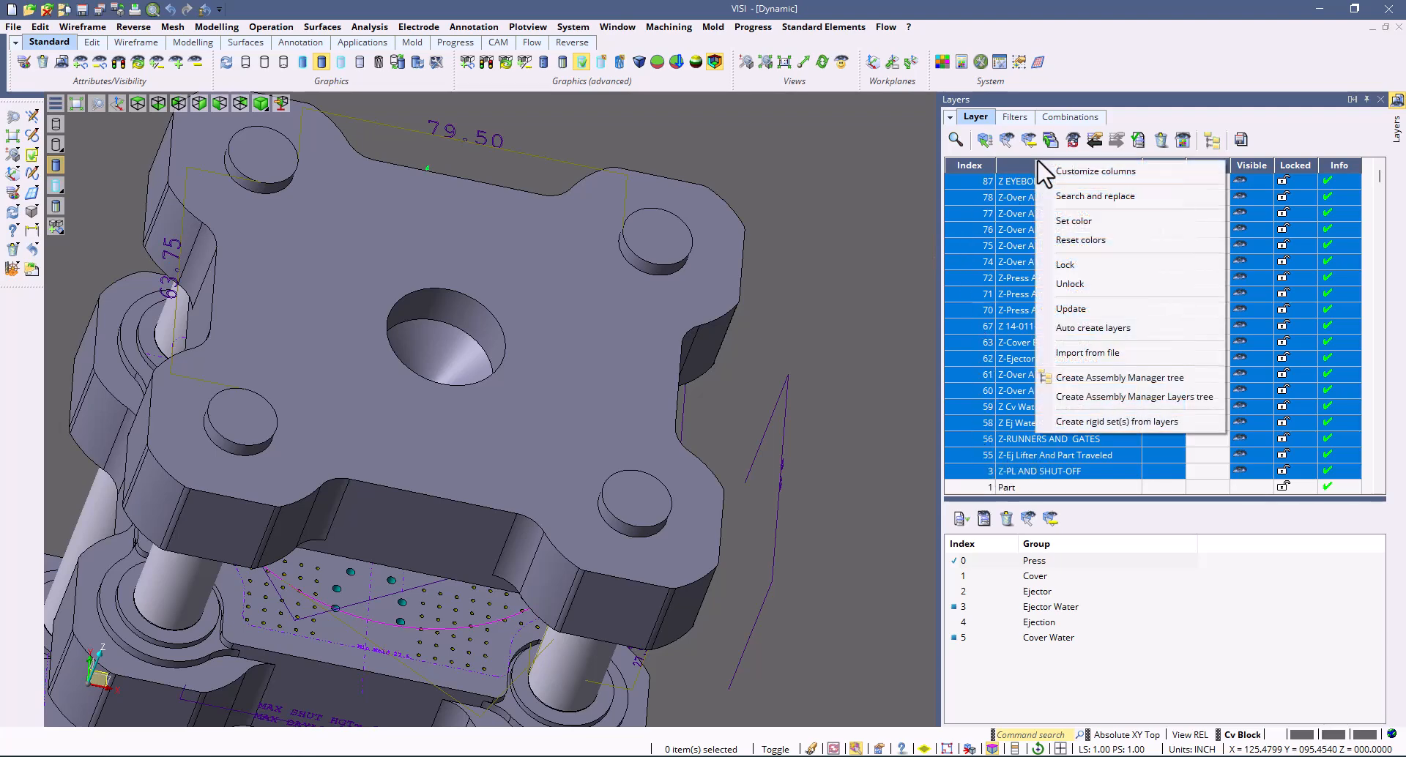
left_click(1103, 198)
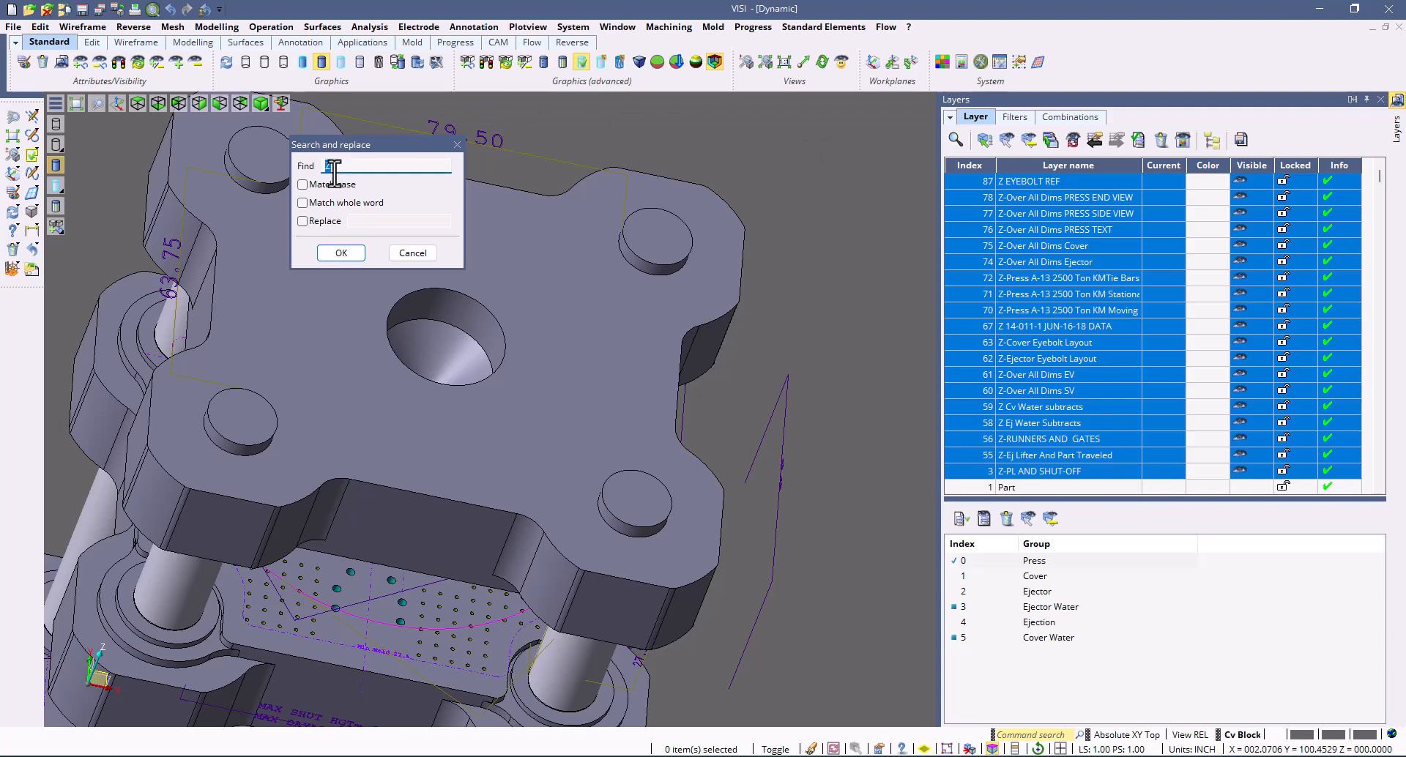
left_click(302, 221)
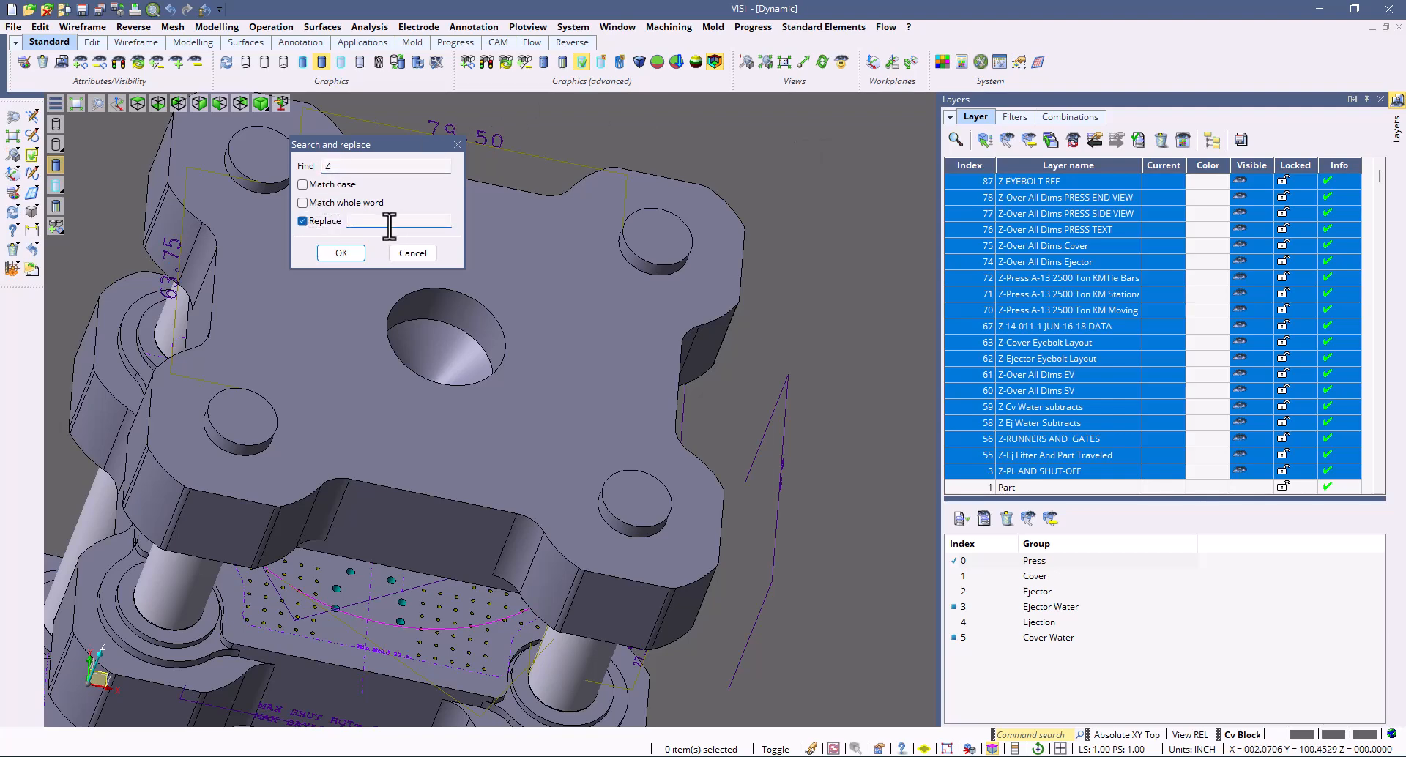
left_click(340, 252)
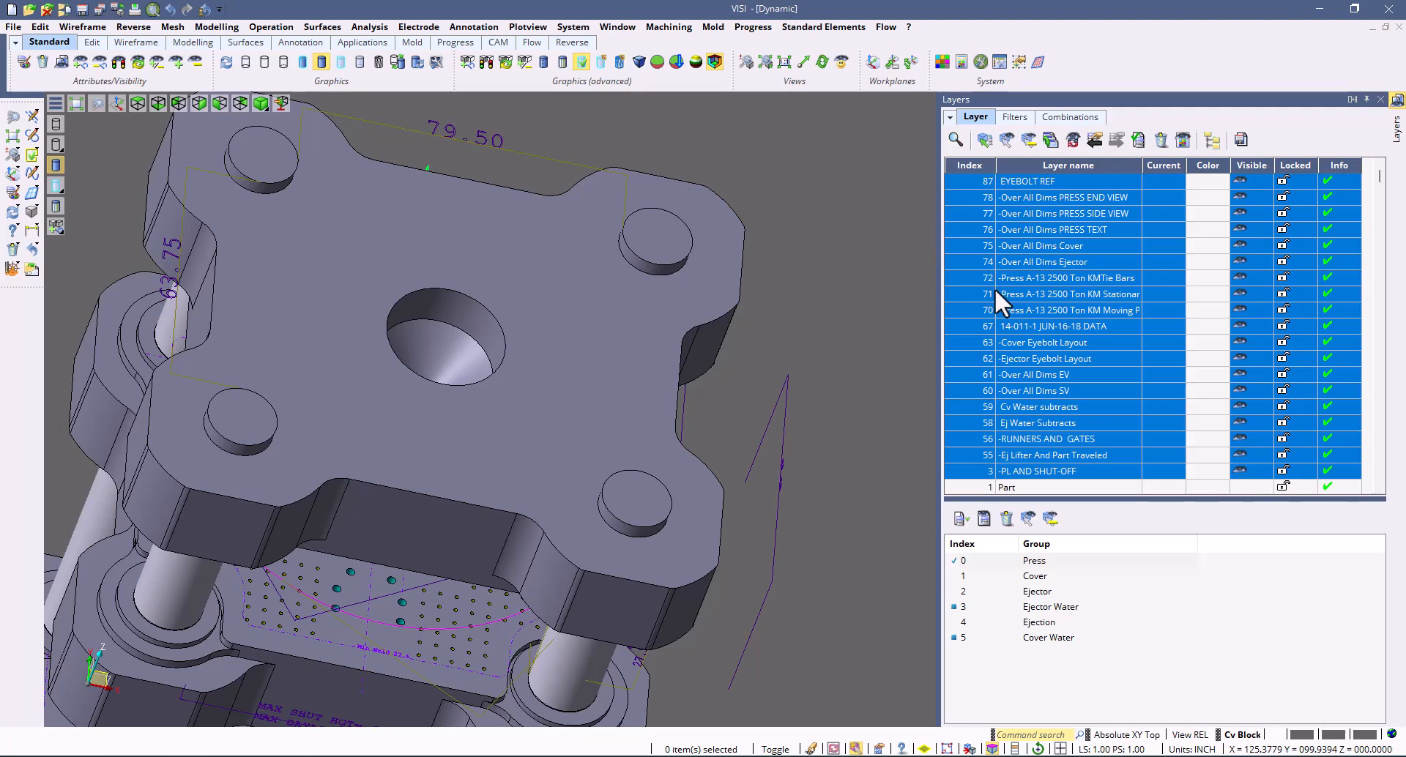
Step: Add the comment "This is a Test" to the EYEBOLT REF layer
left_click(1340, 178)
type("This is a Test")
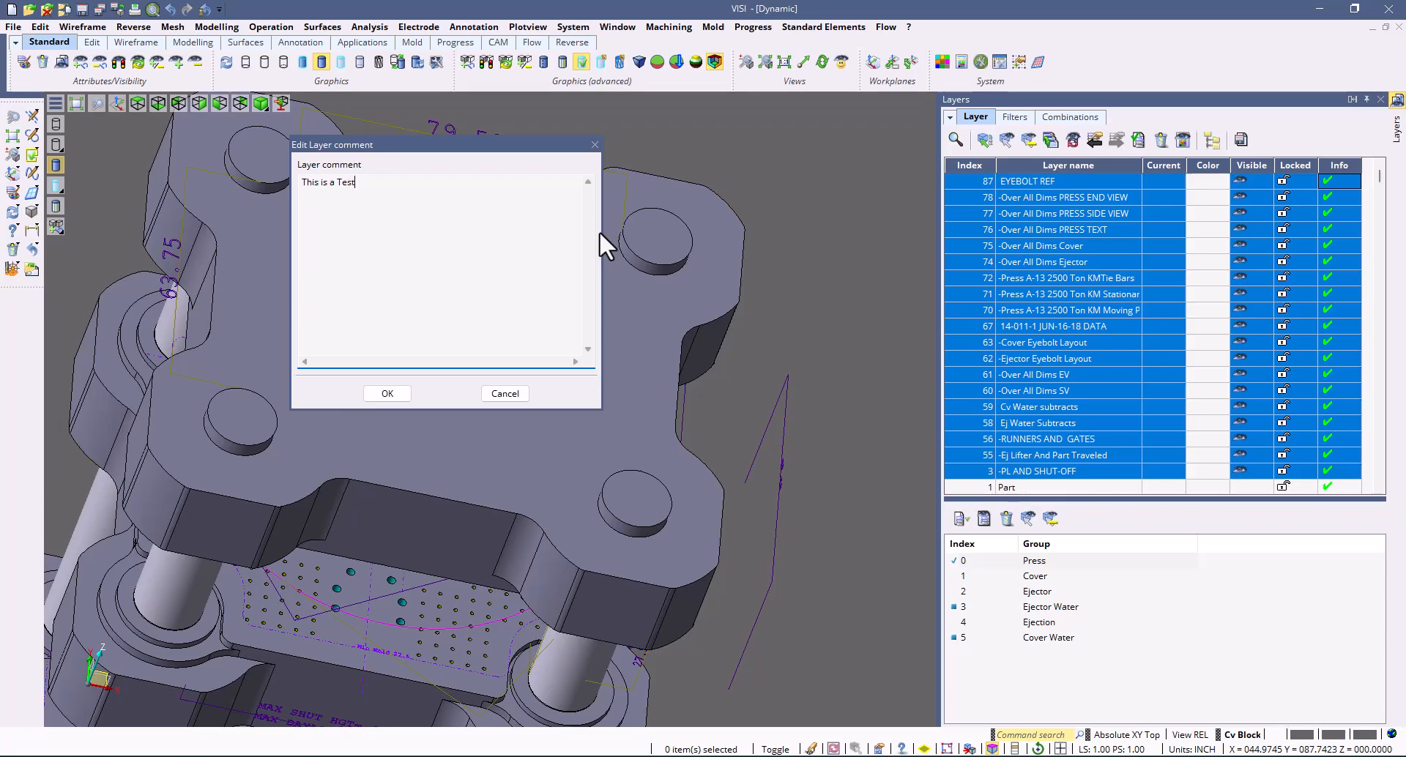
left_click(383, 394)
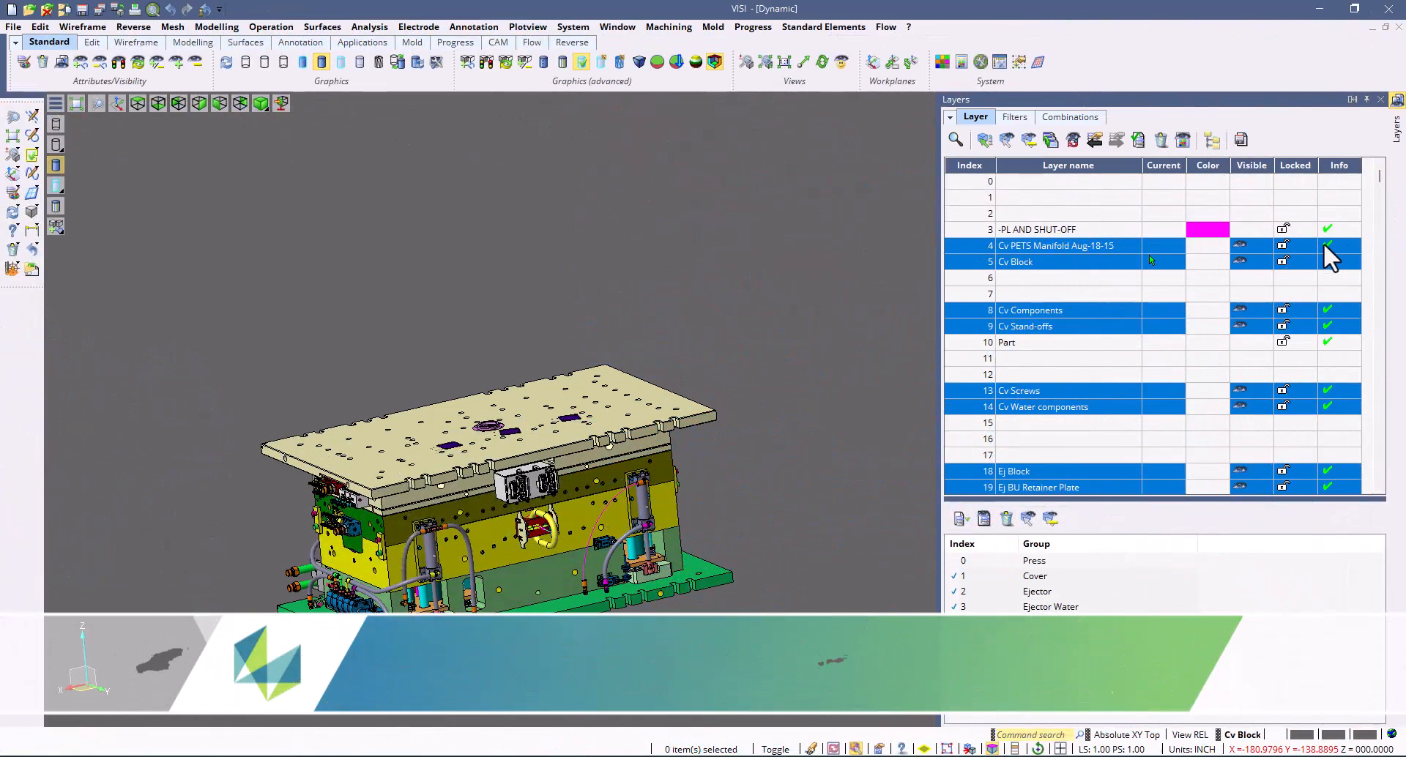
Step: Isolate the small yellow plate on the side of the mold, and invert the visibility to show all other entities in its place
left_click(79, 62)
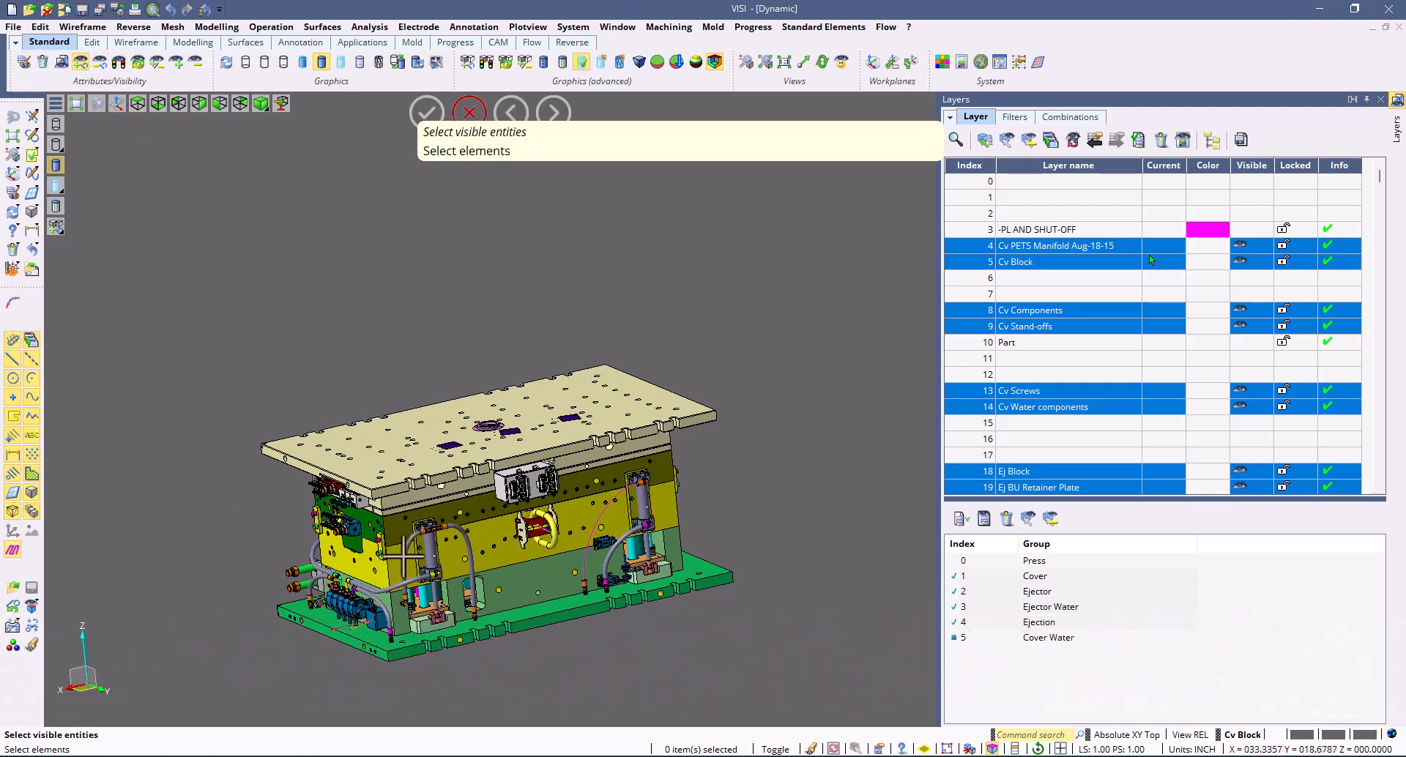
left_click(412, 556)
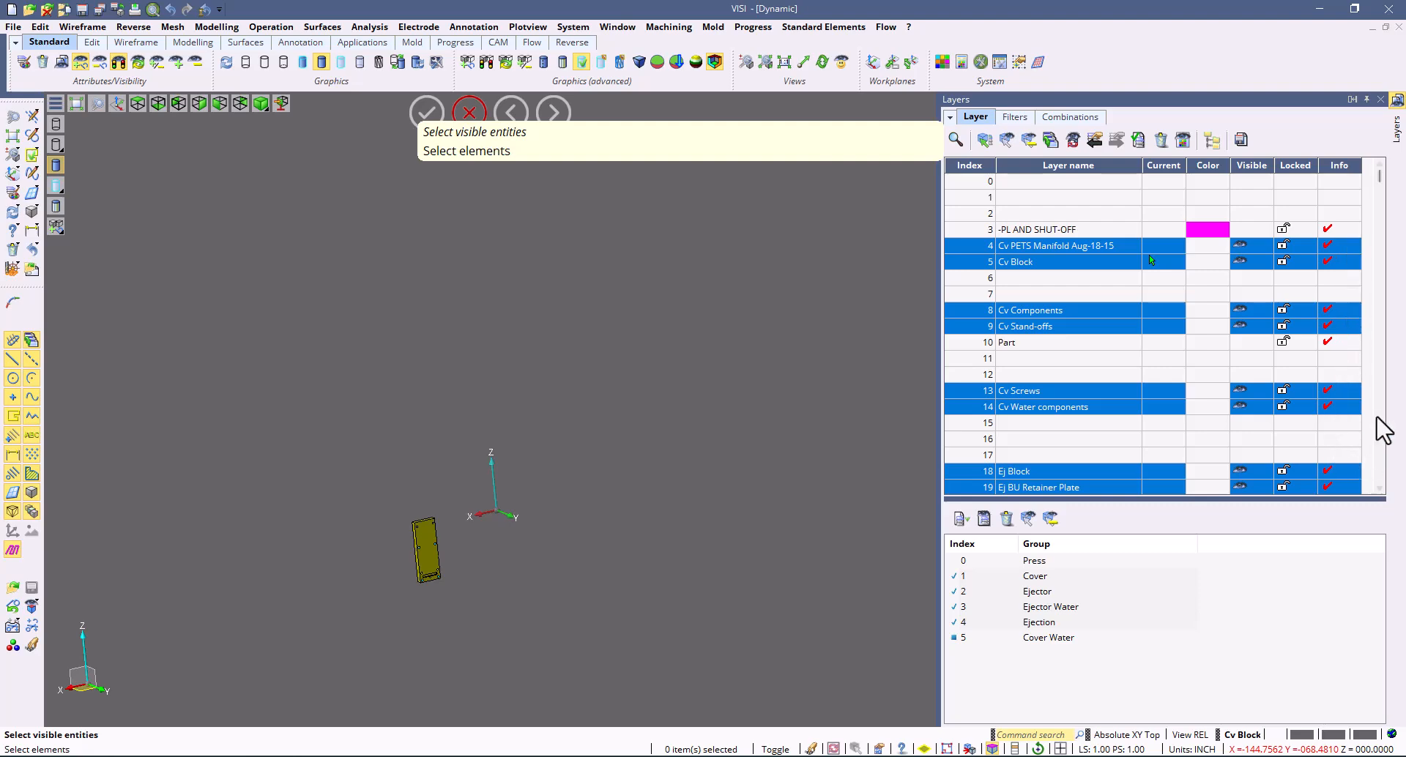
left_click(139, 63)
scroll(1274, 249, "down", 6)
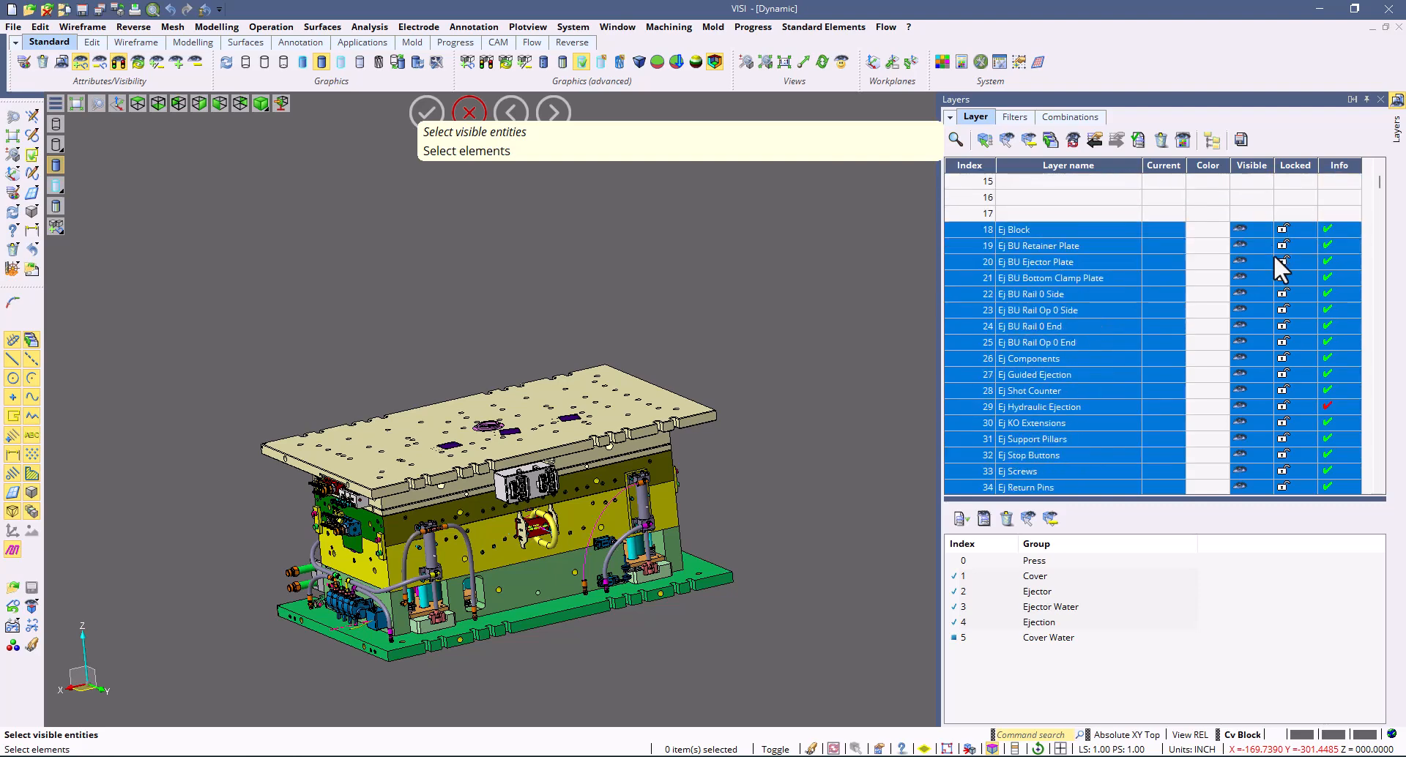